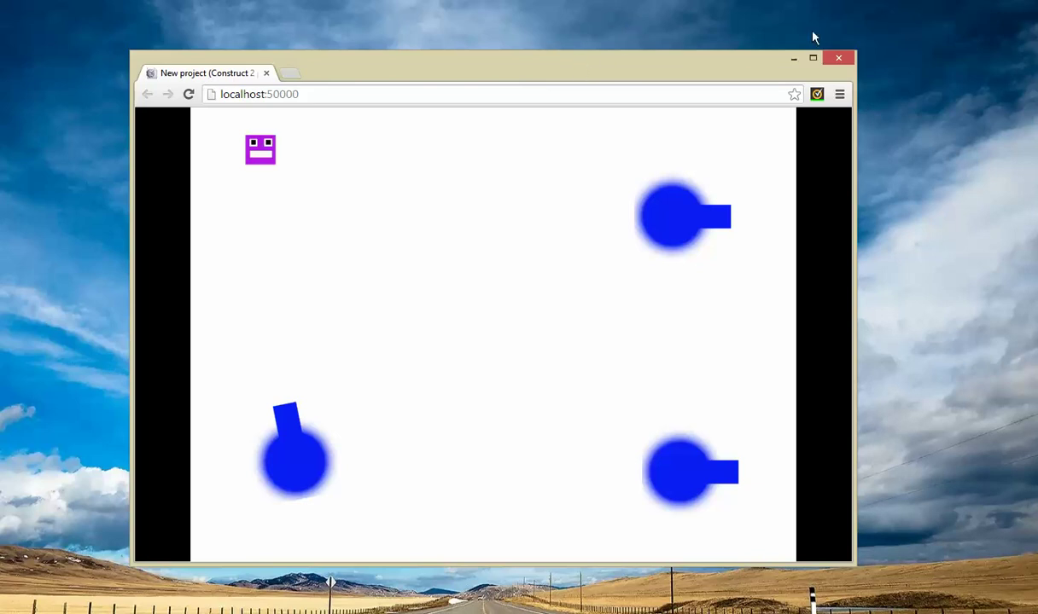
- Move the purple character right, left, up and down around the game preview
key(Right)
key(Left)
key(Right)
key(Left)
key(Right)
key(Up)
key(Down)
key(Left)
key(Up)
key(Down)
key(Up)
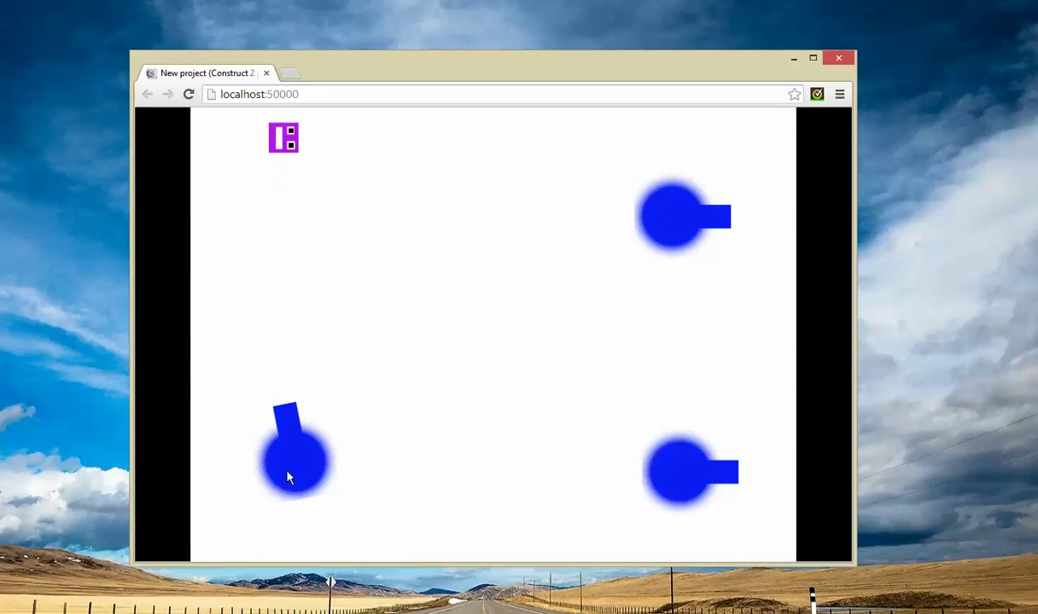
- Steer the character diagonally around the edges and into the turrets' fire until destroyed
key(Down)
key(Right)
key(Down)
key(Right)
key(Up)
key(Left)
key(Up)
key(Right)
key(Down)
key(Left)
key(Down)
key(Right)
key(Up)
key(Left)
key(Up)
key(Right)
key(Down)
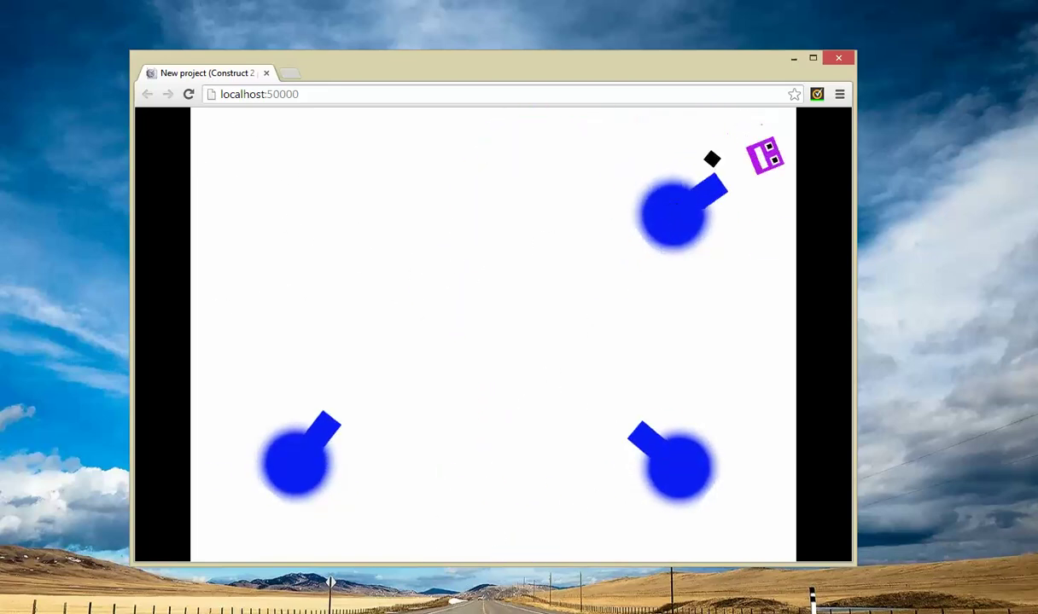
key(Left)
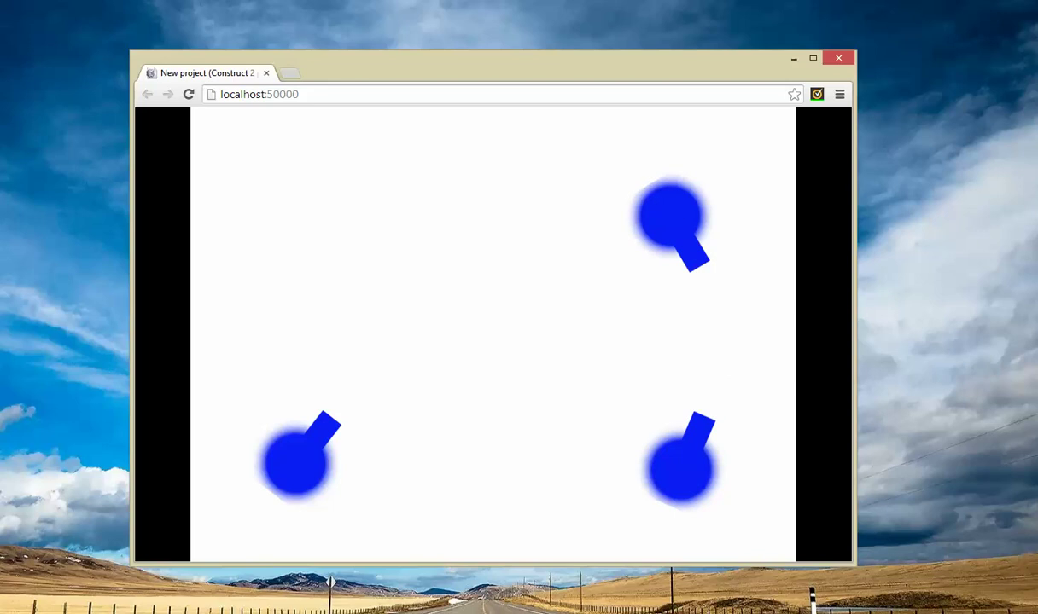
- Reload the game preview twice to restart the game, then close the Chrome window
click(352, 91)
key(Return)
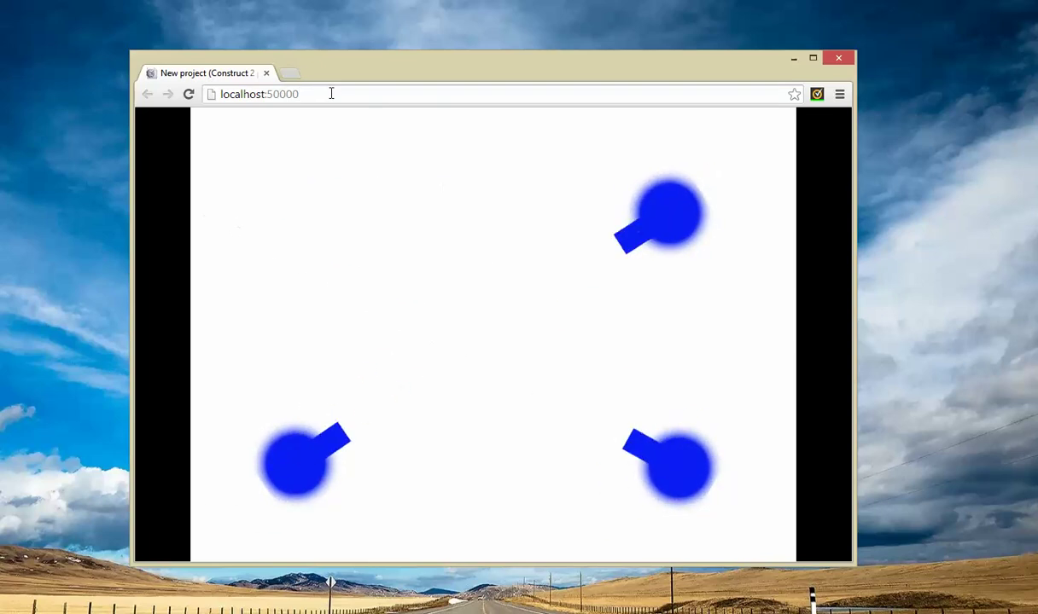
click(337, 92)
click(339, 93)
key(Return)
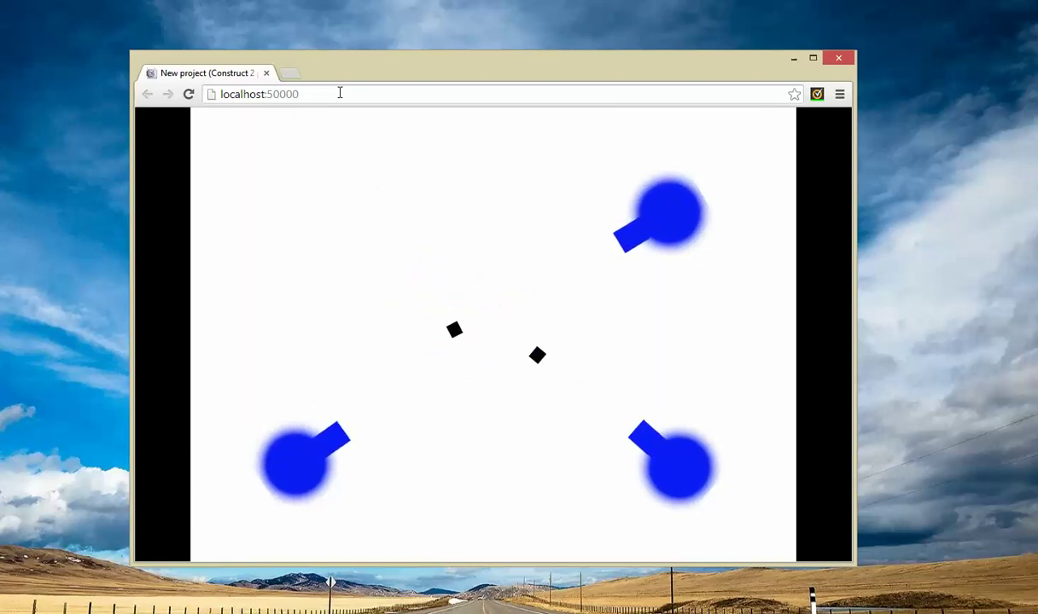
click(838, 58)
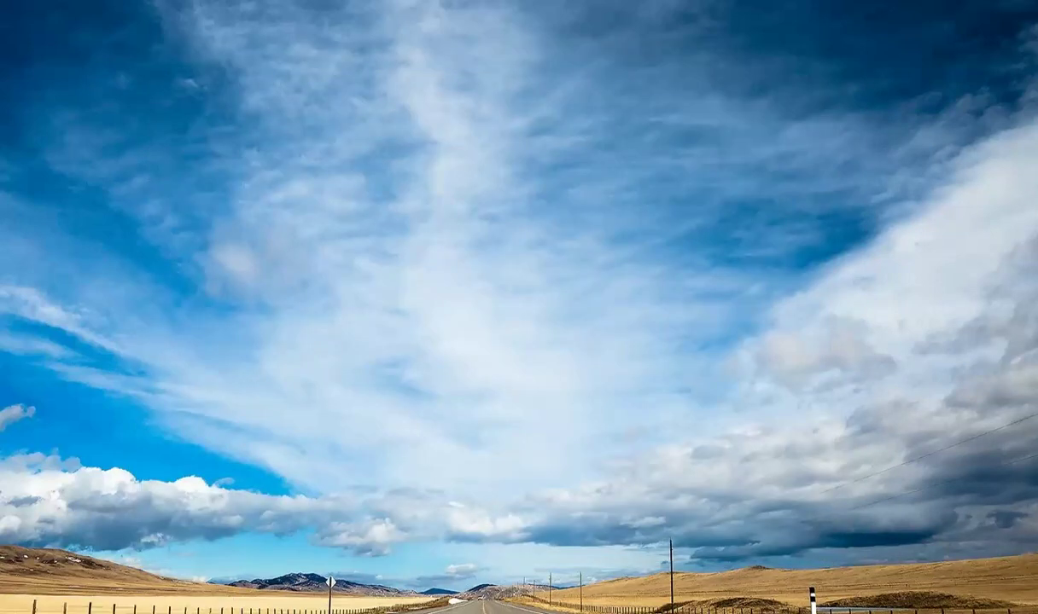
- Inspect the Properties of the purple character, each of the three turrets and the black bullet
scroll(518, 176, up, 1)
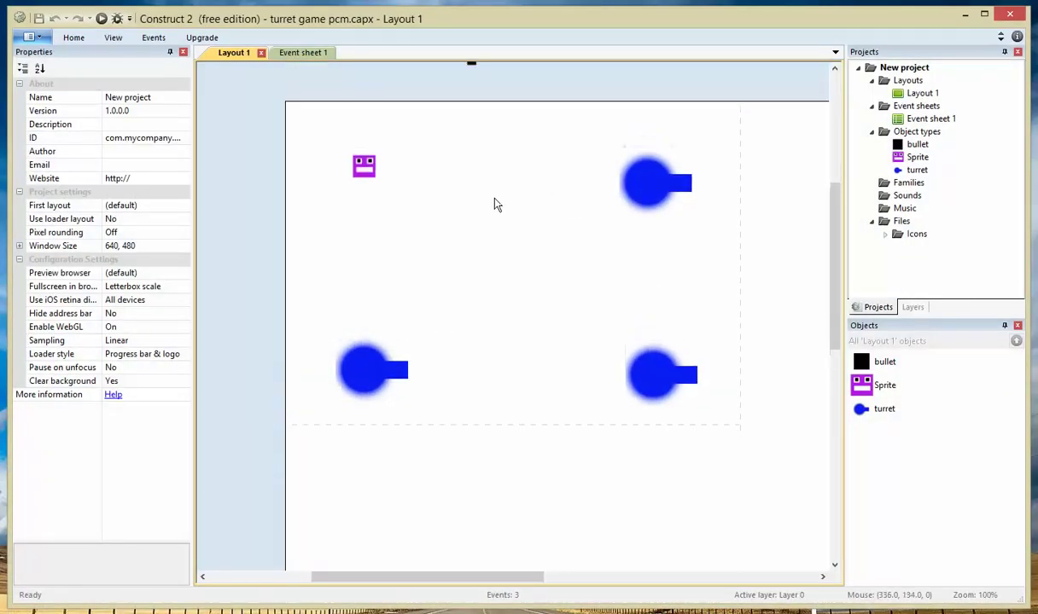
click(360, 164)
click(371, 366)
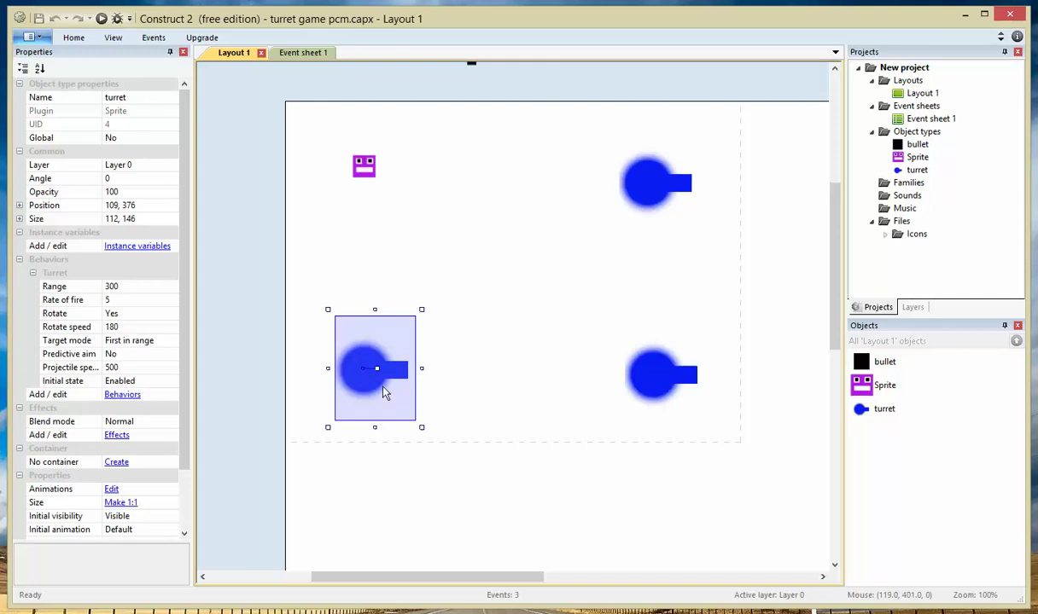
click(658, 205)
click(657, 373)
scroll(554, 276, up, 1)
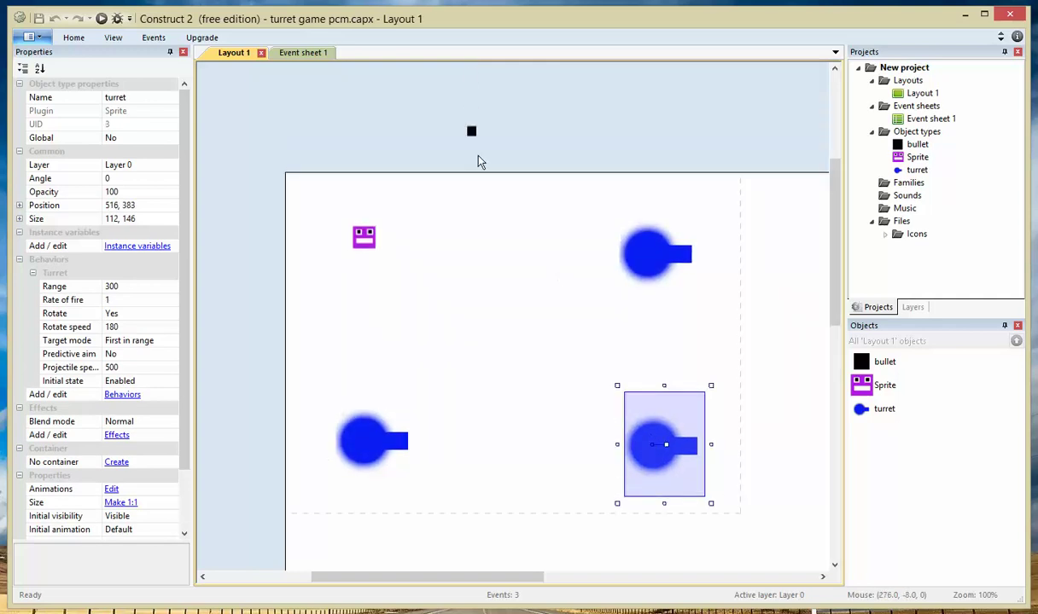
click(479, 139)
click(472, 131)
- Recheck the character, bottom-left turret and project settings, then minimise Construct 2
click(359, 234)
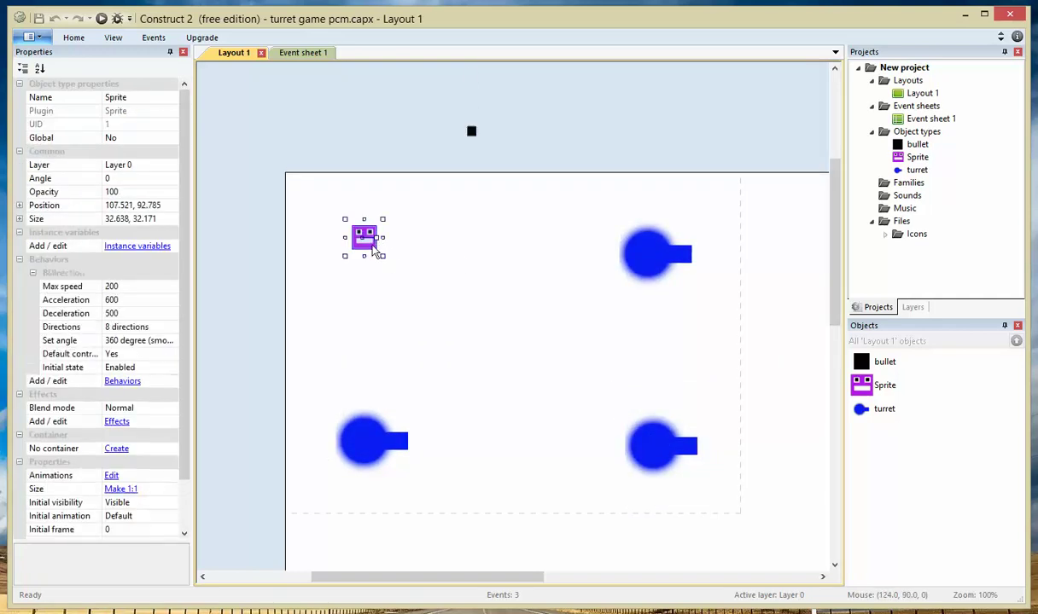
click(353, 436)
click(386, 170)
click(358, 236)
click(369, 438)
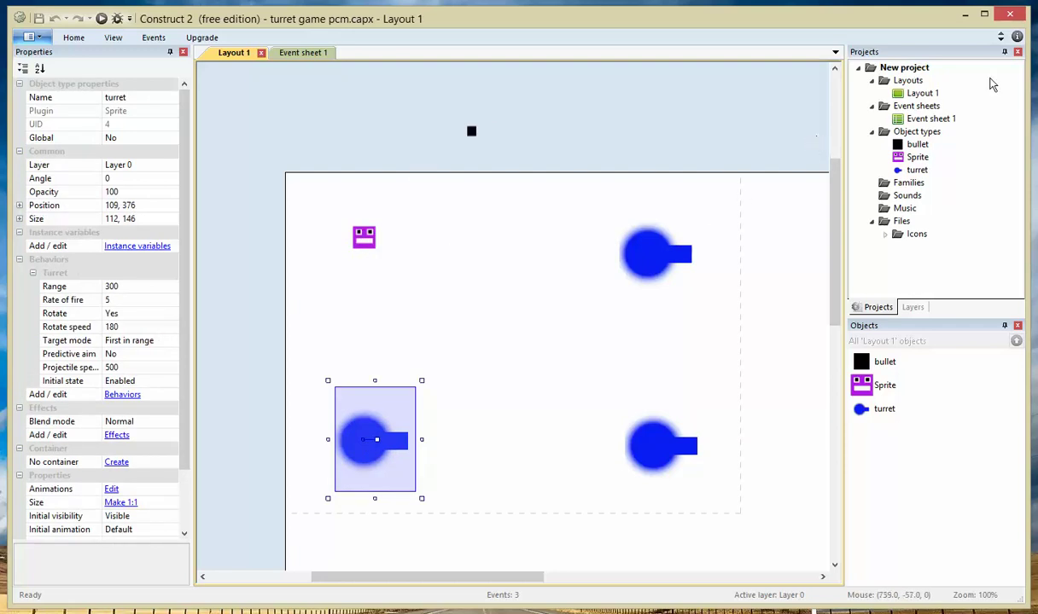
click(965, 15)
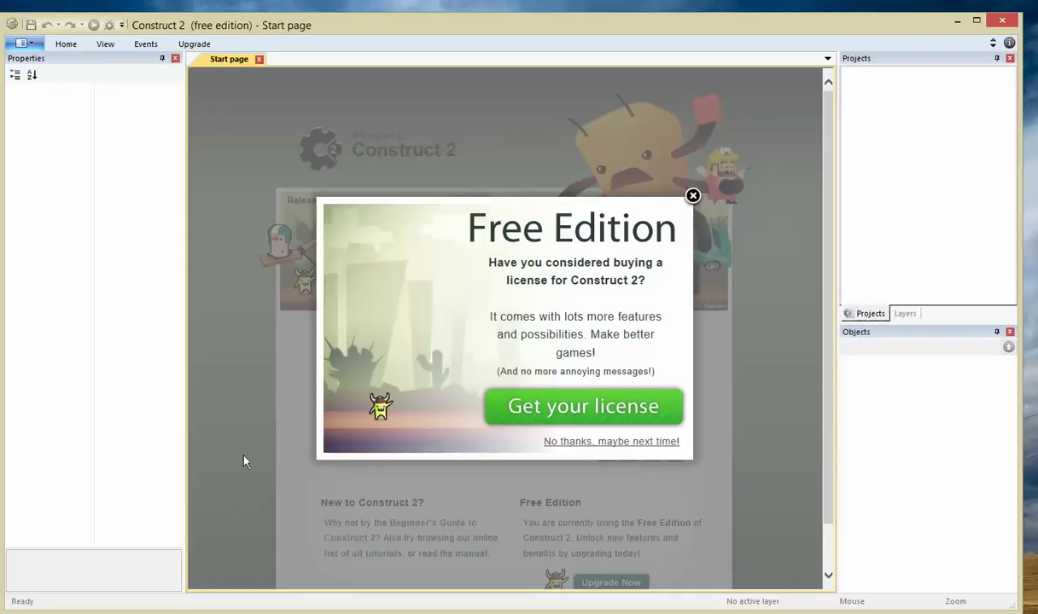
- Dismiss the Free Edition licence offer and create a New empty project from the main menu
drag(435, 26, 441, 20)
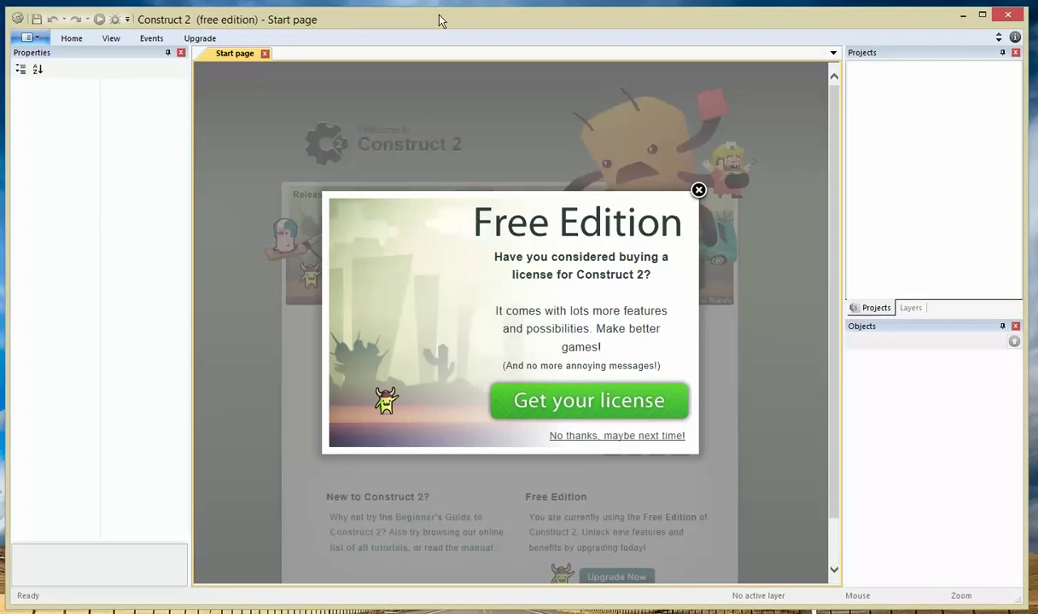
click(698, 191)
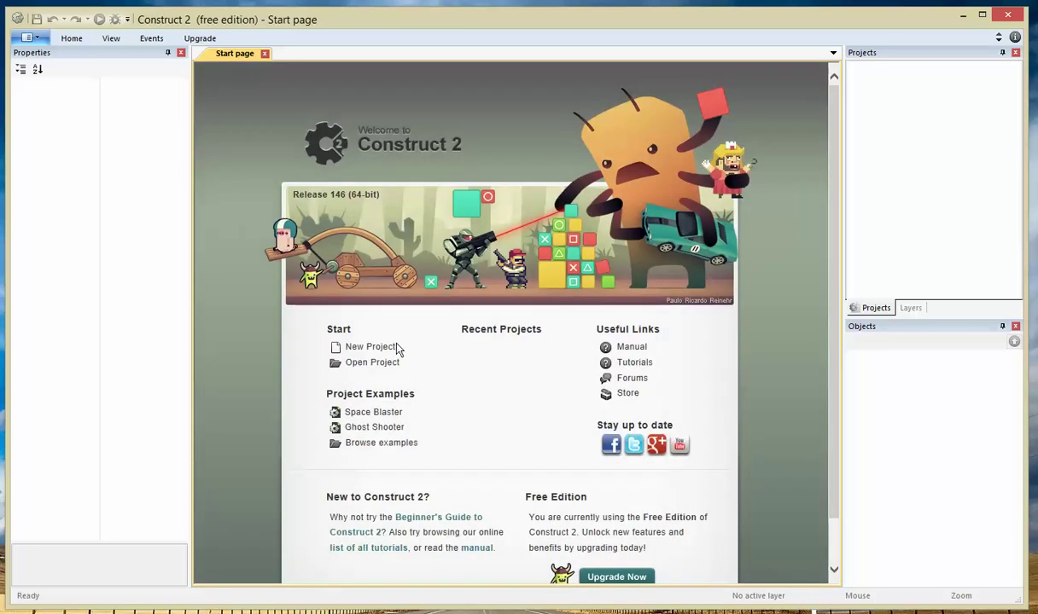
click(34, 39)
click(44, 64)
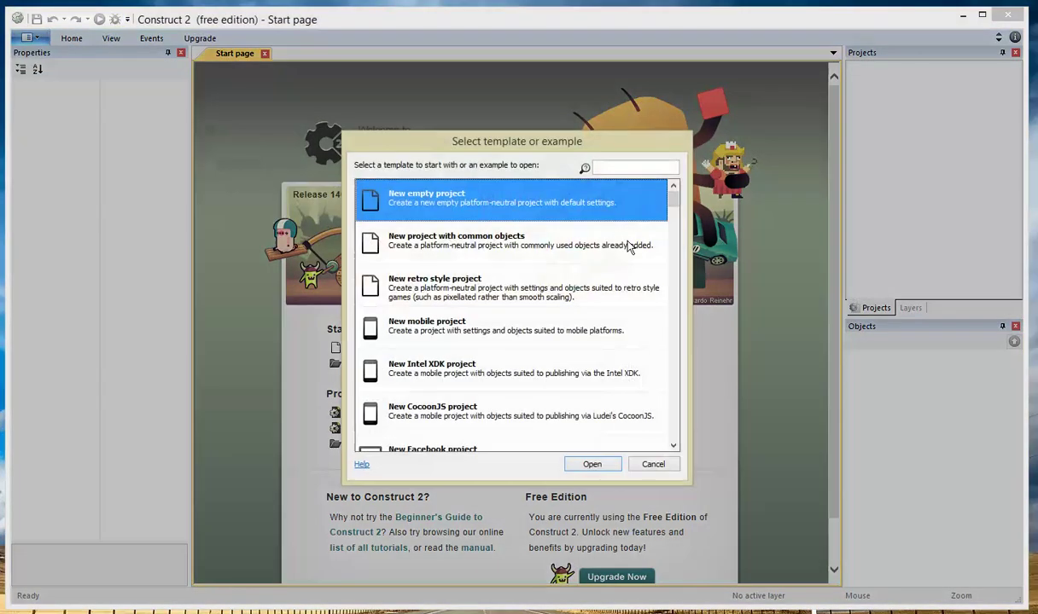
click(595, 464)
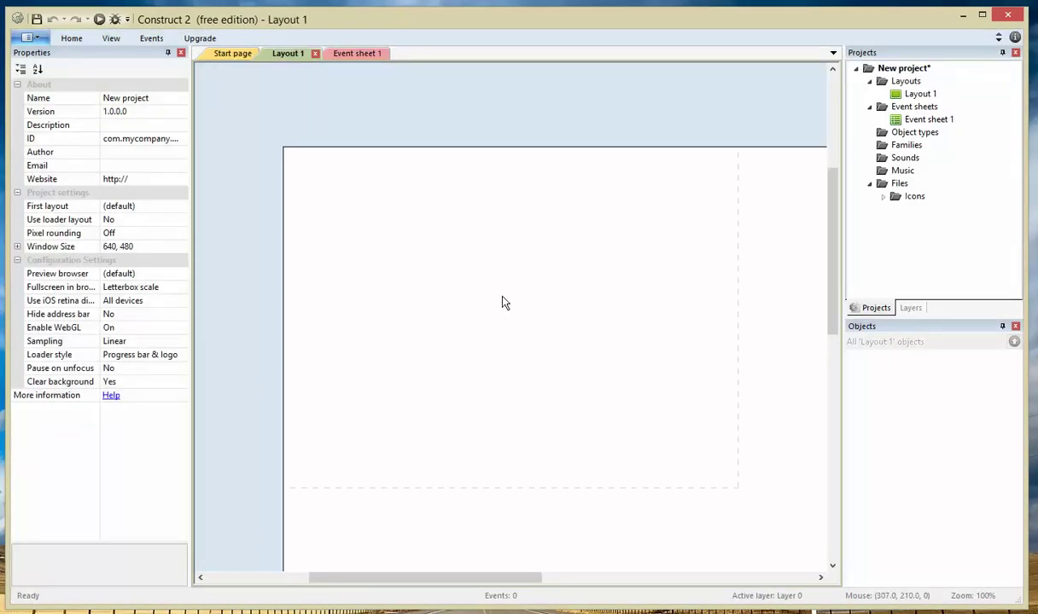
- Insert a new Sprite object and place it on Layout 1
right_click(369, 209)
click(380, 210)
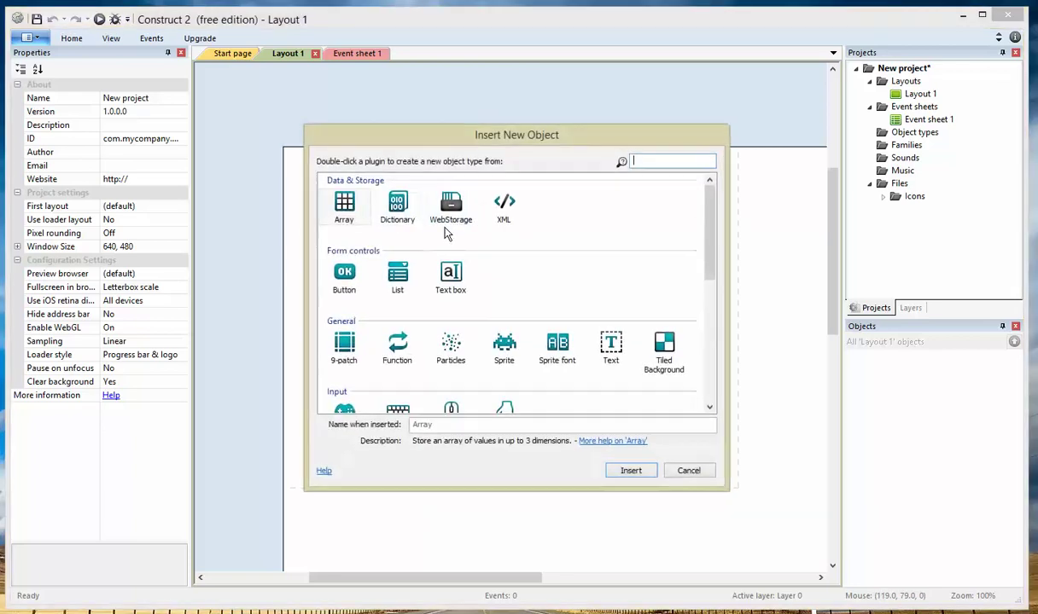
double_click(504, 344)
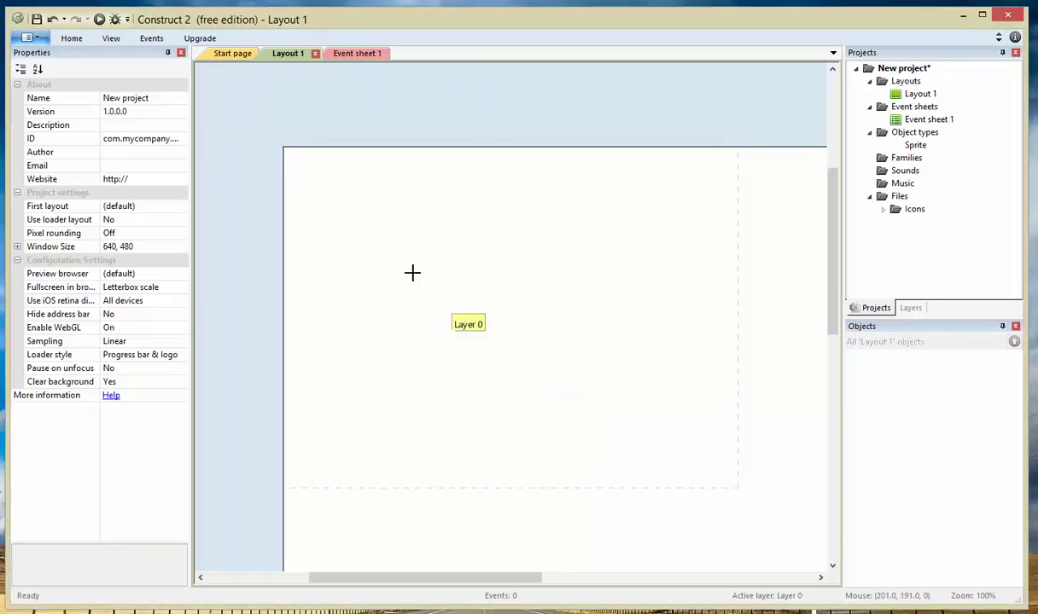
click(345, 212)
- Draw a red triangle with the Line tool and fill it solid red
drag(560, 177, 557, 122)
drag(691, 385, 725, 444)
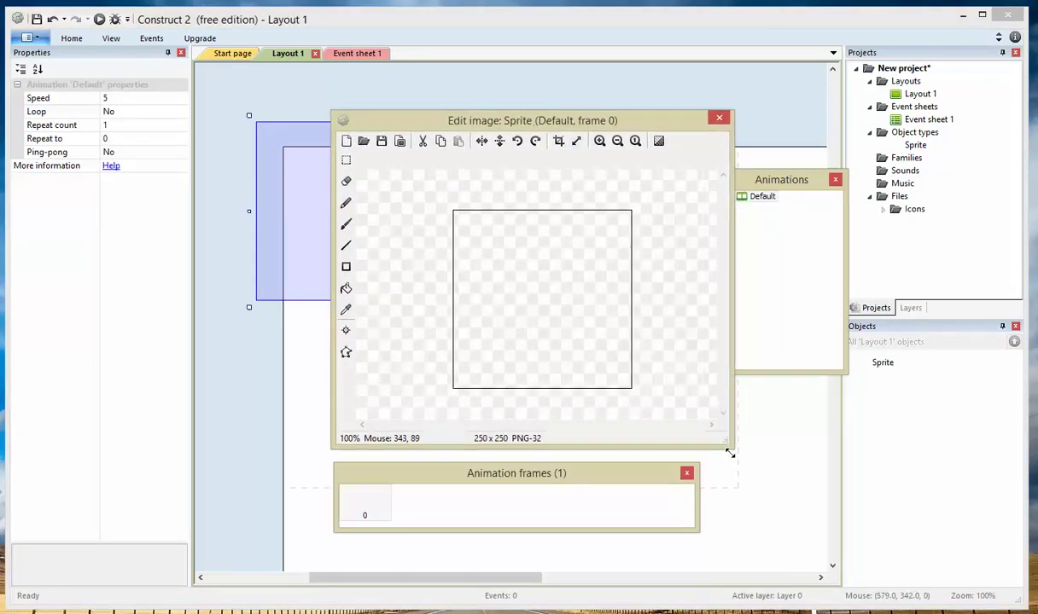
click(347, 247)
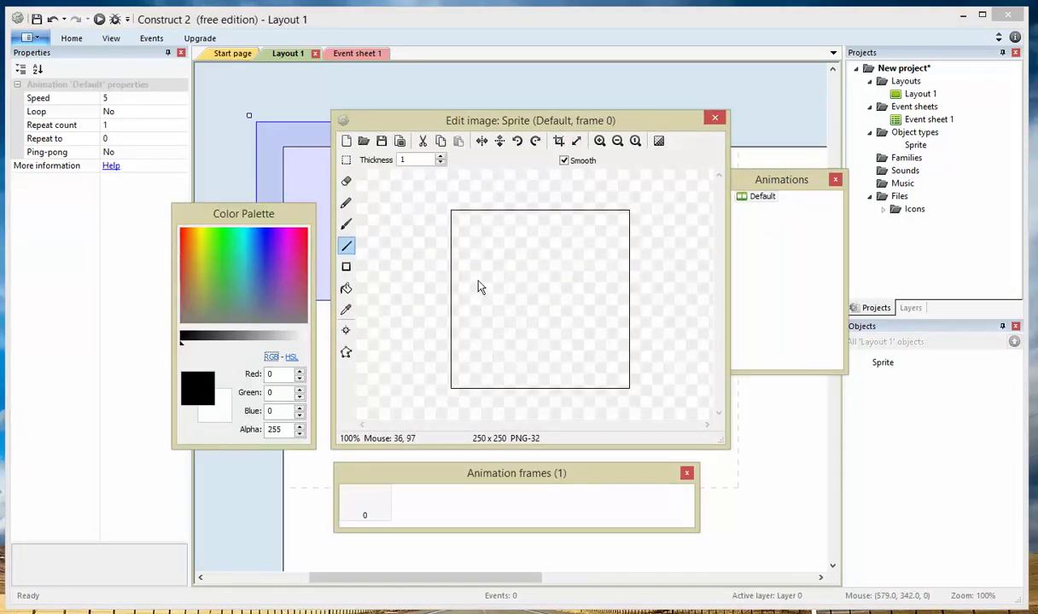
drag(290, 260, 185, 246)
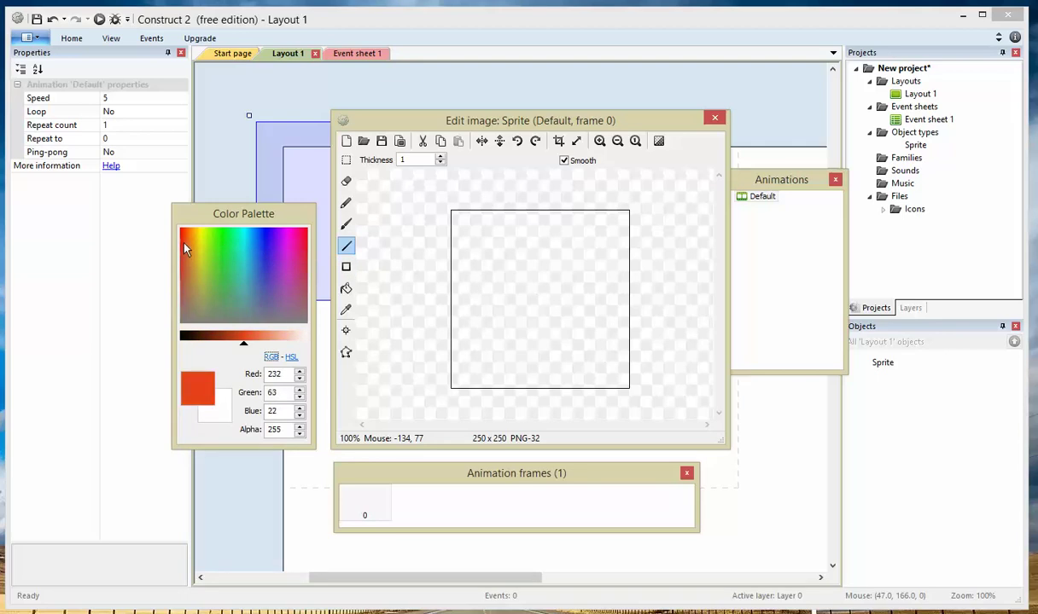
click(345, 247)
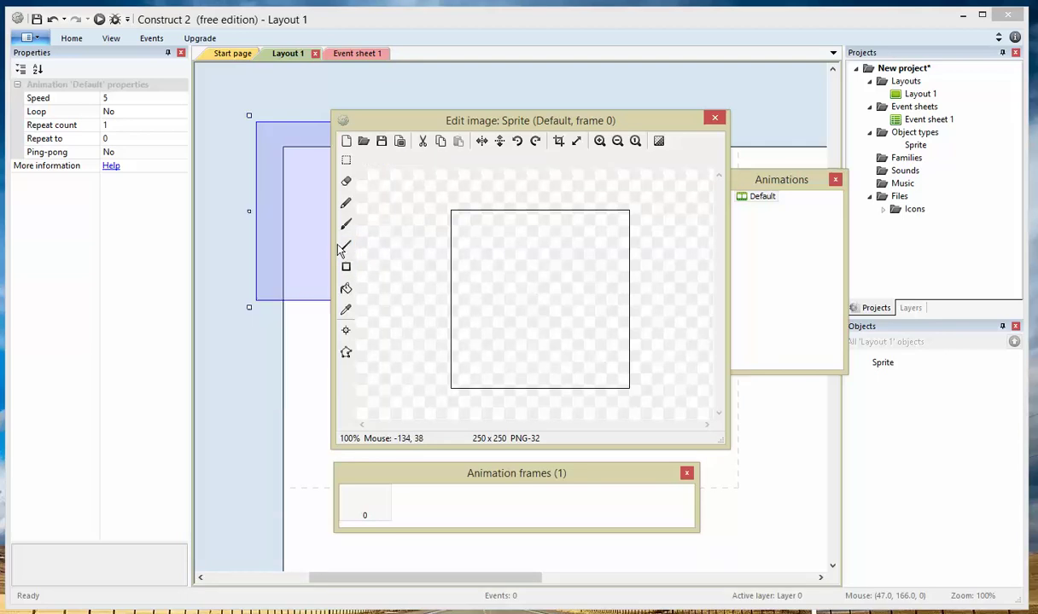
mouse_move(490, 236)
mouse_down()
mouse_move(491, 373)
mouse_move(597, 301)
mouse_move(515, 242)
mouse_move(492, 239)
mouse_up()
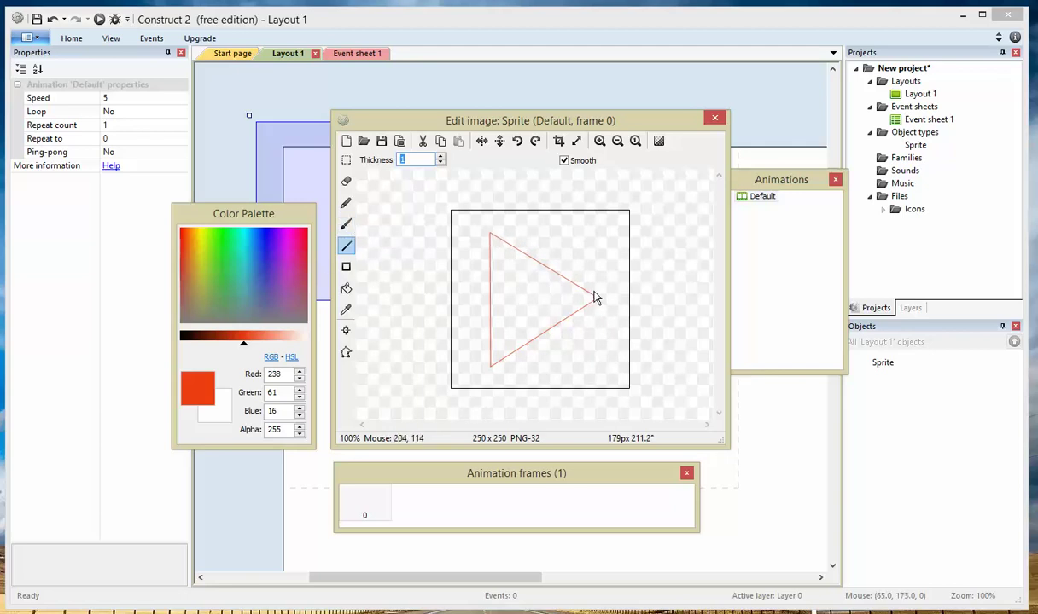
click(346, 288)
click(544, 305)
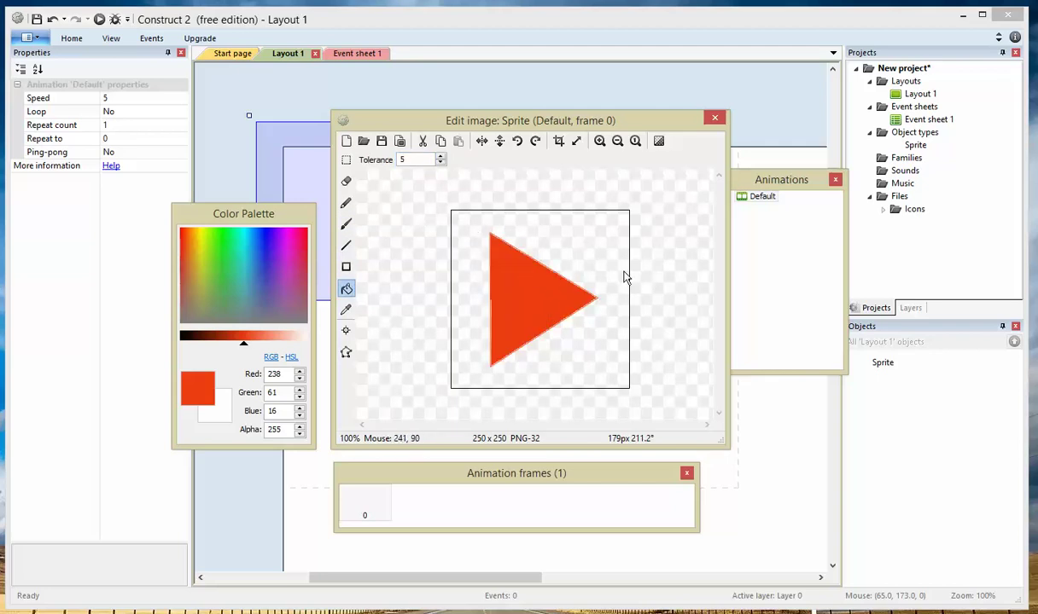
- Crop the triangle image and fit its collision polygon to the triangle's tip
click(559, 142)
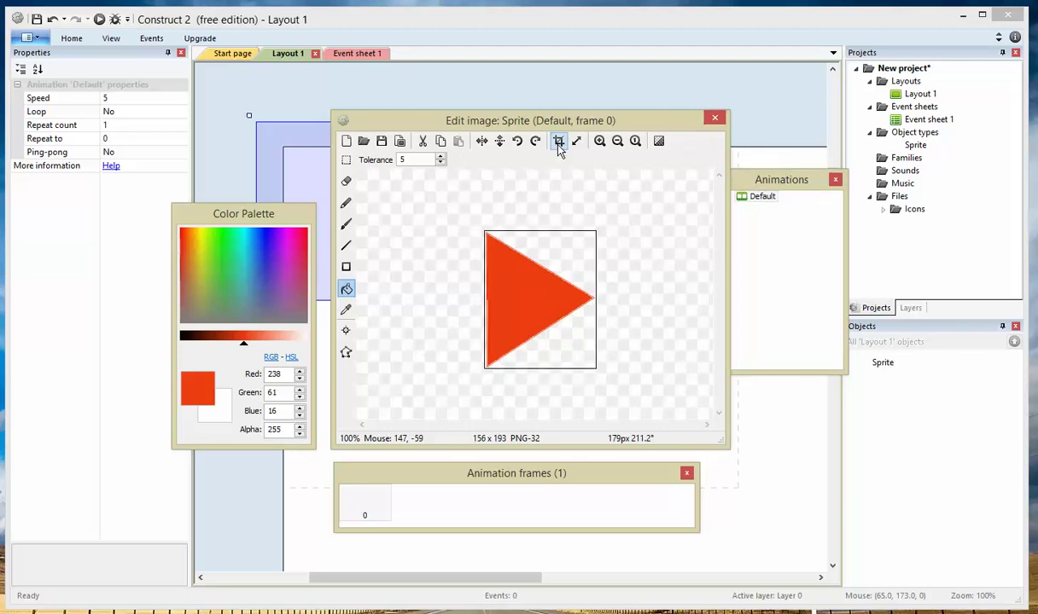
click(346, 353)
drag(596, 232, 597, 299)
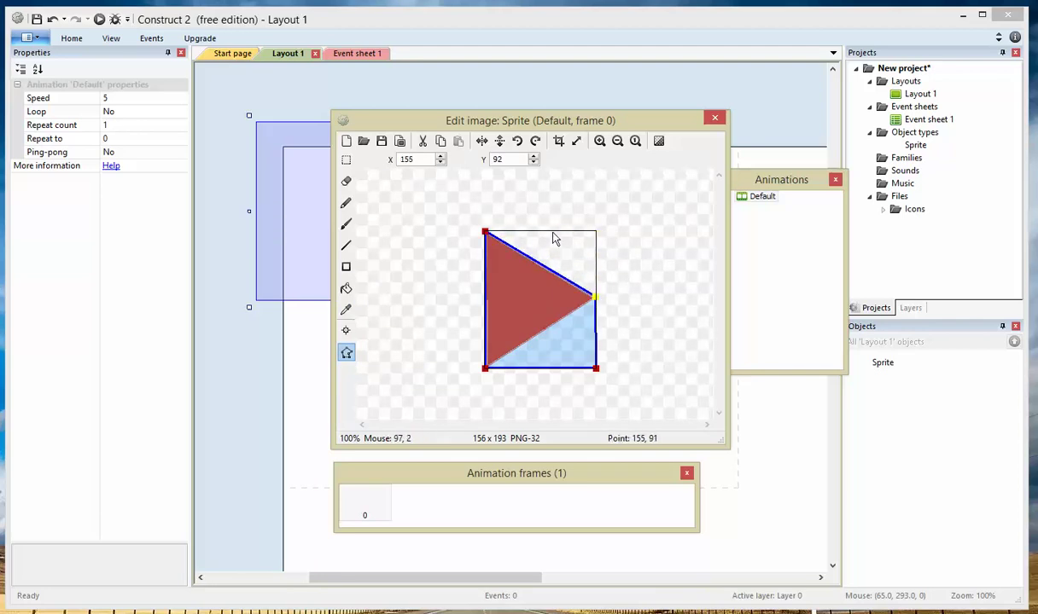
drag(599, 371, 603, 302)
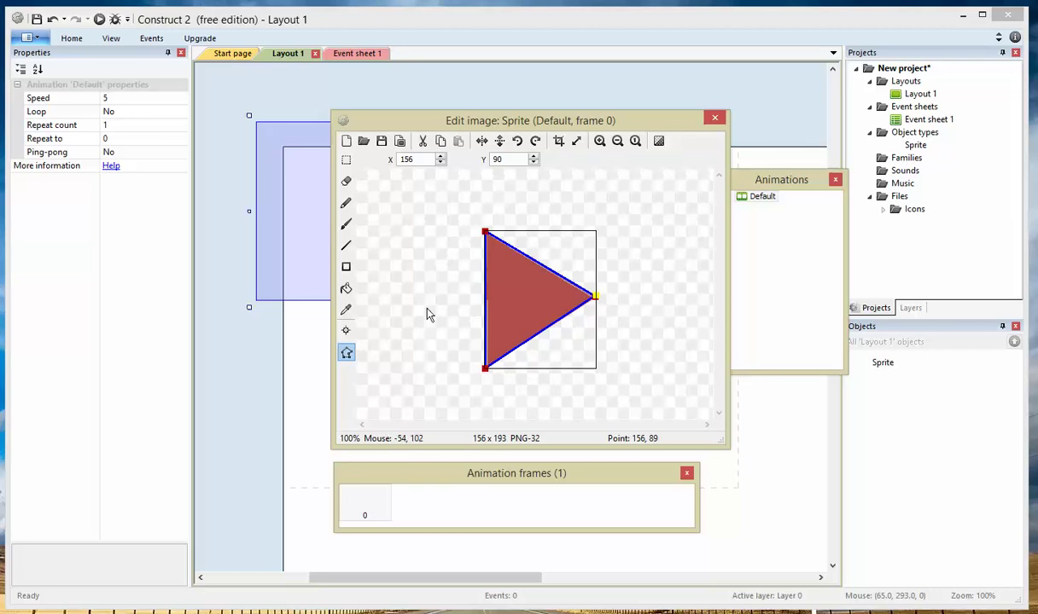
- Set the triangle sprite's origin at its centre and close the image editor
click(346, 333)
drag(503, 255, 769, 247)
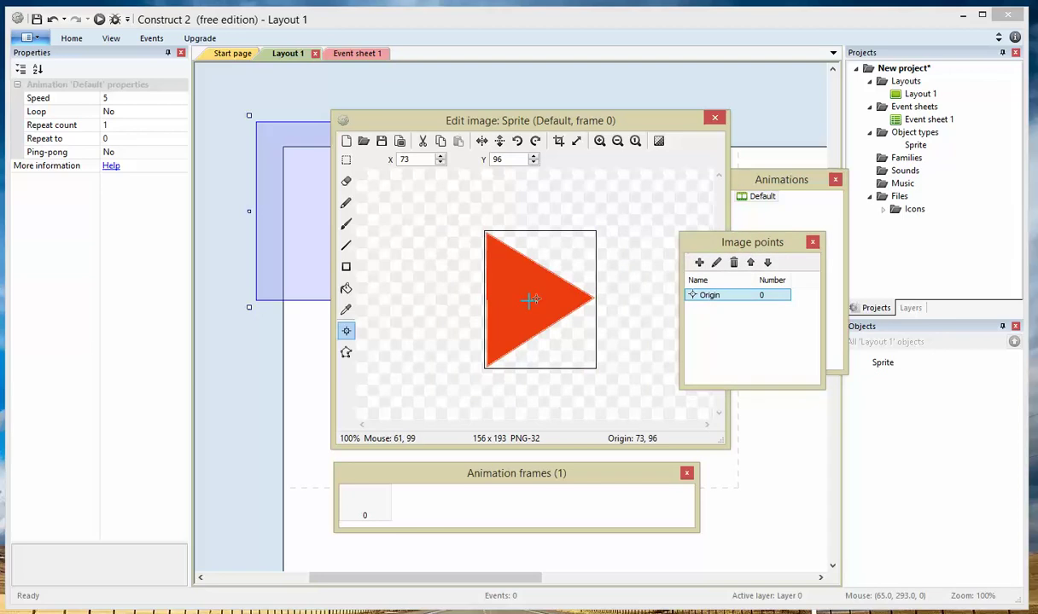
click(529, 298)
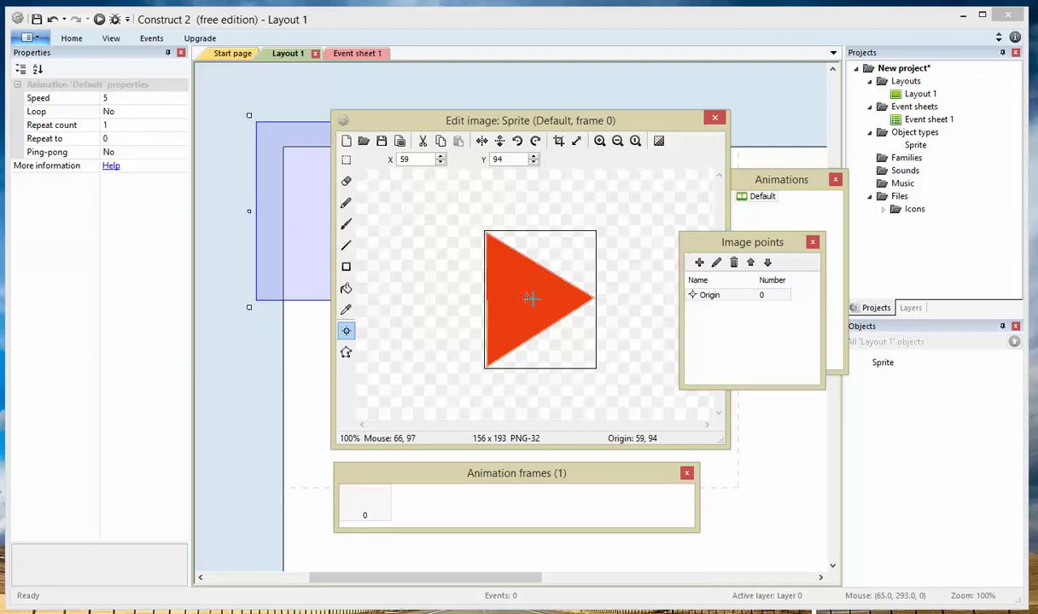
click(598, 342)
click(524, 296)
click(714, 117)
- Move the triangle toward the top-left and resize it to about 90×118
click(514, 282)
drag(380, 217, 403, 237)
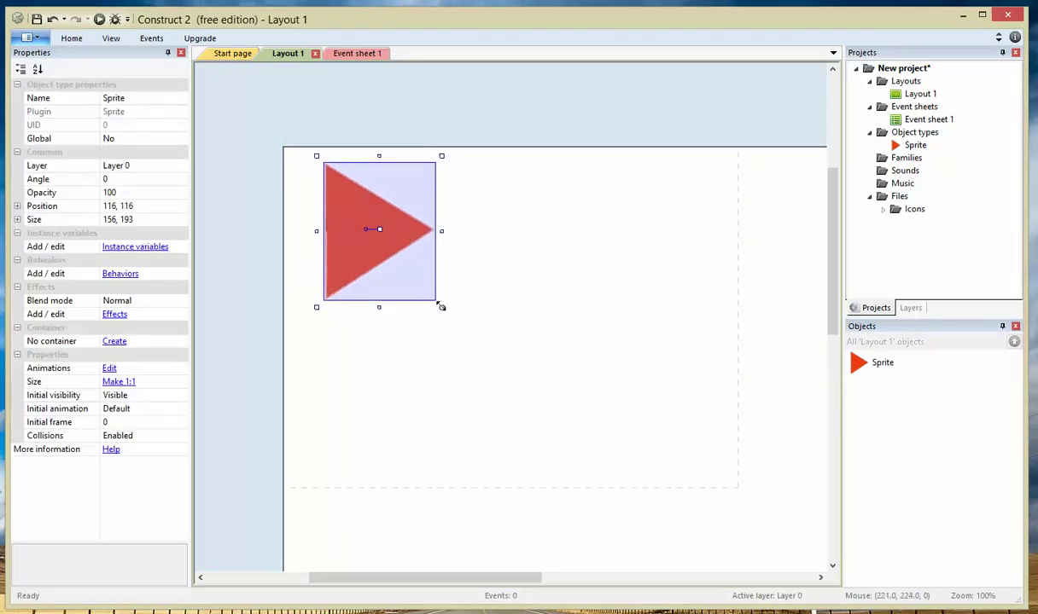
drag(440, 306, 370, 242)
click(461, 211)
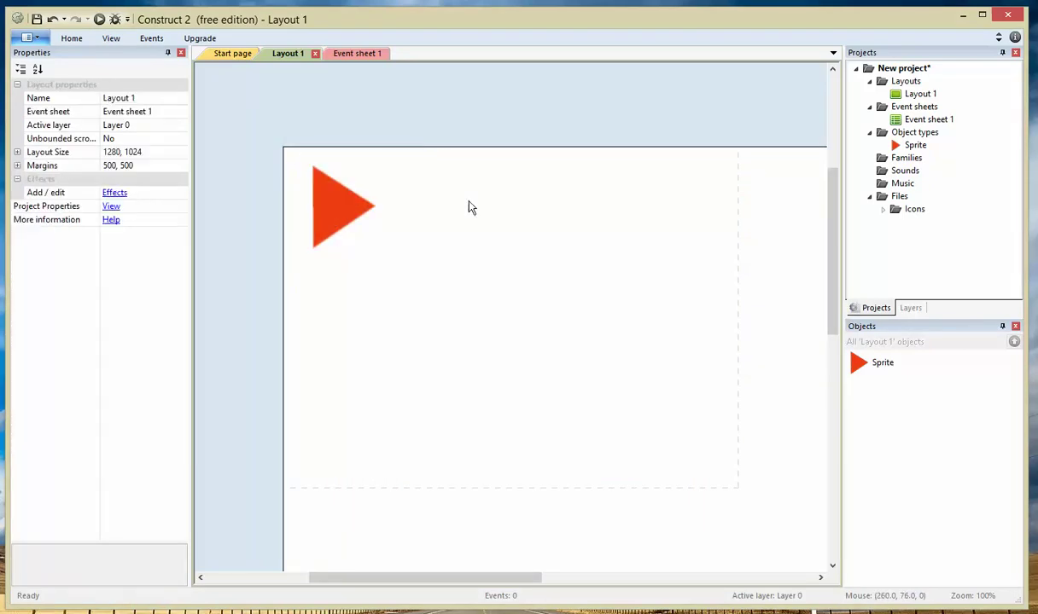
- Insert a second Sprite object and place it beside the red triangle
right_click(468, 205)
click(503, 211)
double_click(505, 348)
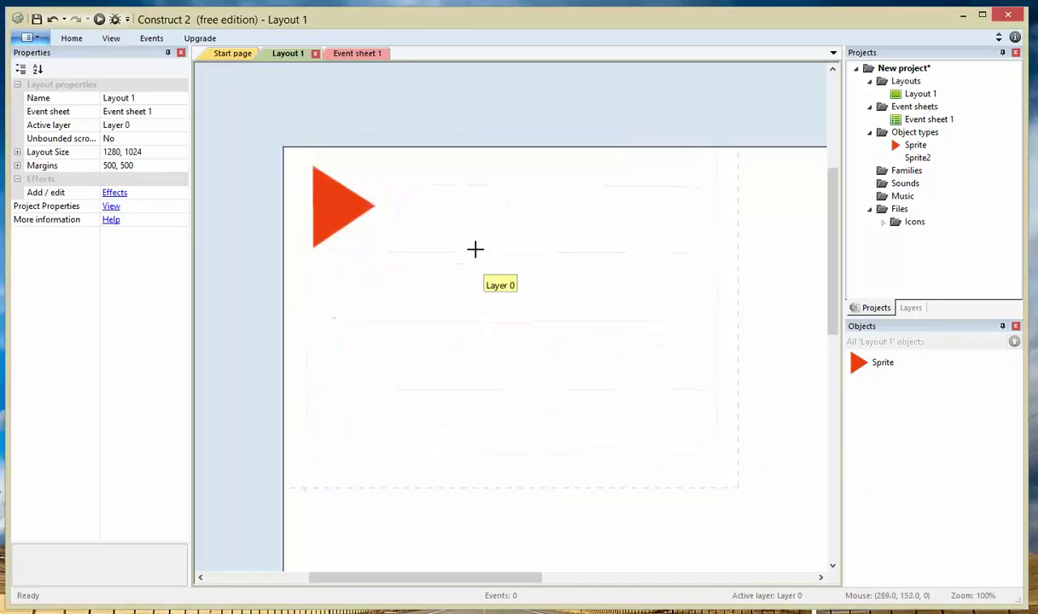
click(457, 181)
- Draw a bright green square face with white eyes and a black pupil using rectangles
click(346, 267)
click(280, 237)
click(223, 227)
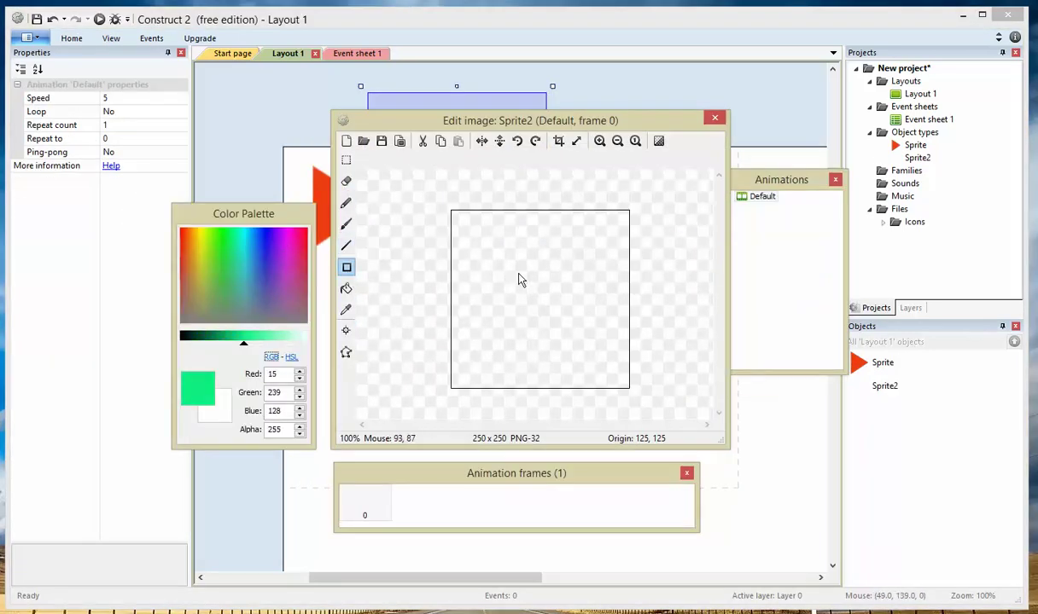
drag(504, 262, 587, 344)
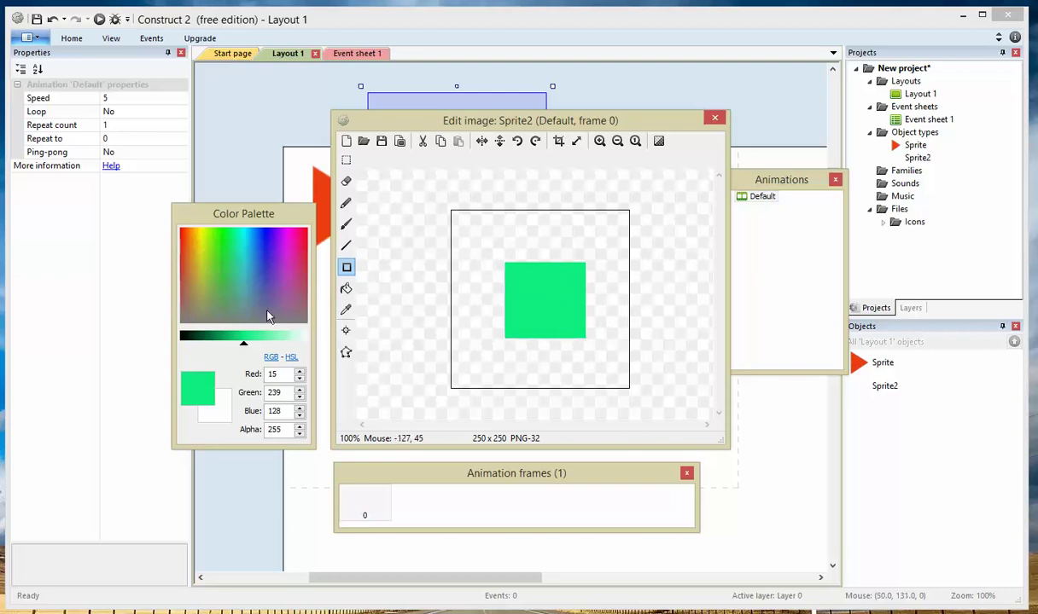
mouse_move(454, 125)
mouse_down()
mouse_move(486, 120)
mouse_move(455, 121)
mouse_up()
drag(274, 337, 309, 337)
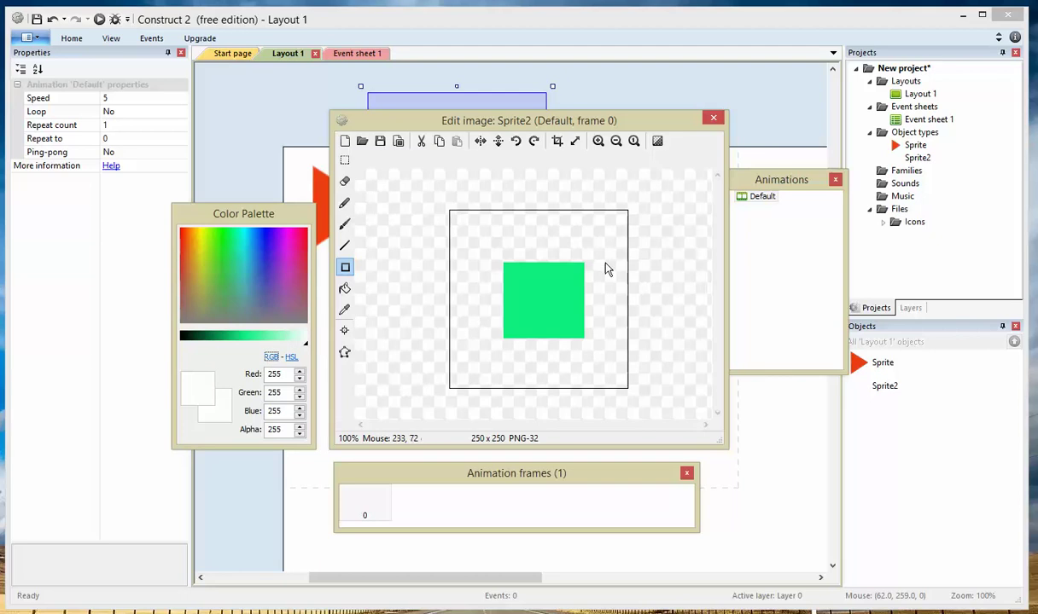
mouse_move(518, 272)
mouse_down()
mouse_move(539, 294)
mouse_move(563, 287)
mouse_move(570, 296)
mouse_up()
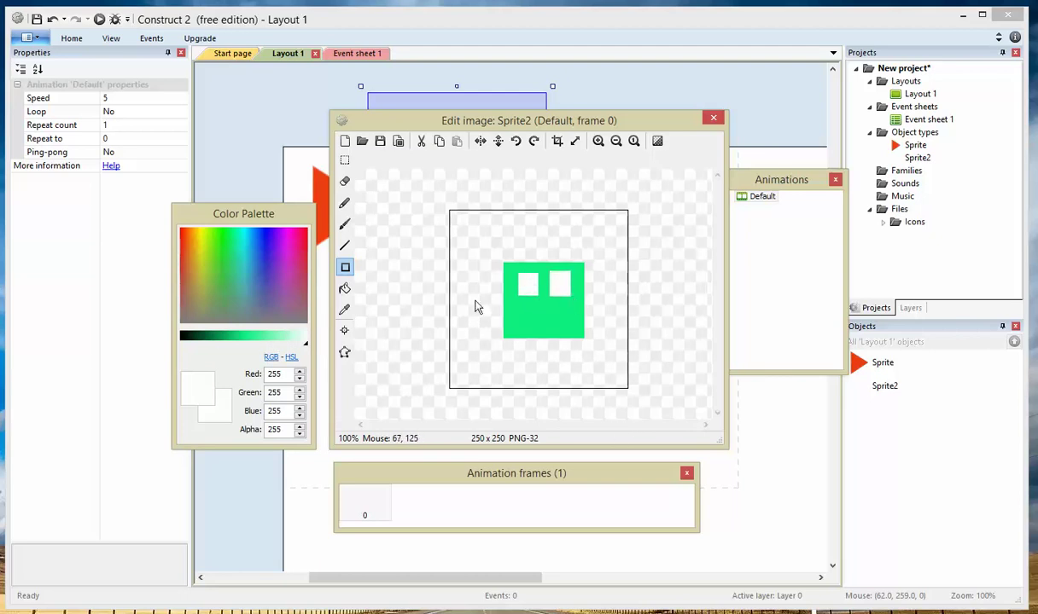
drag(243, 333, 183, 337)
mouse_move(524, 278)
mouse_down()
mouse_move(565, 290)
mouse_move(537, 320)
mouse_up()
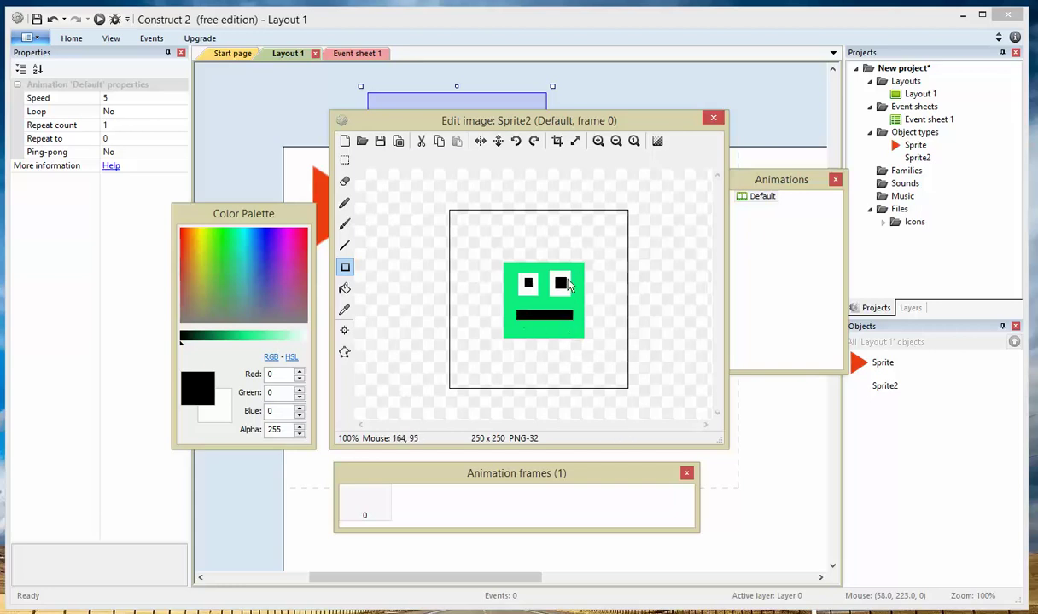
- Crop the face image, close the editor, and position and size the sprite at 71×65
click(558, 141)
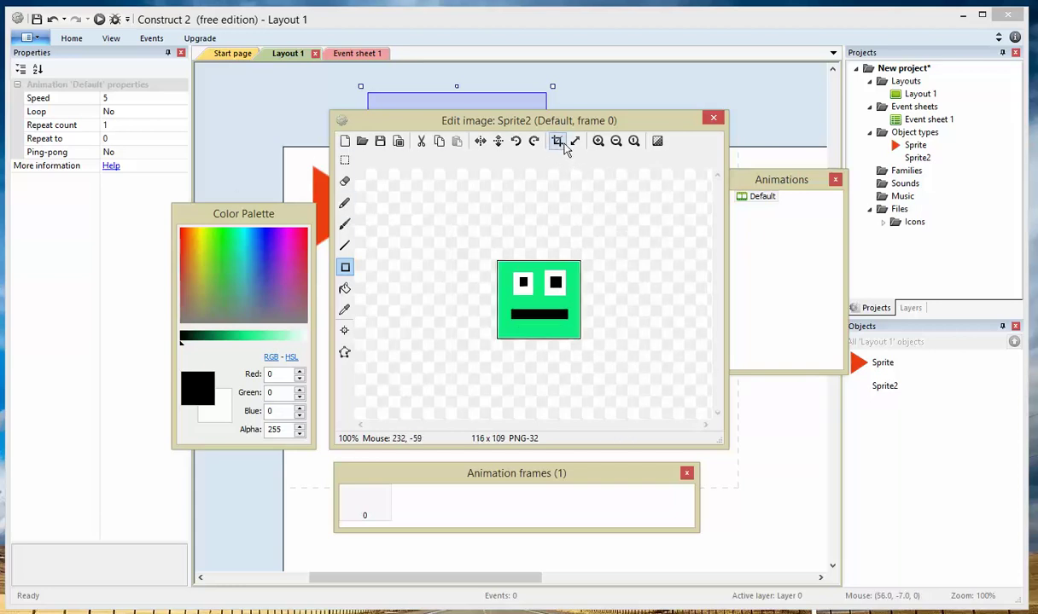
click(713, 118)
drag(484, 197, 478, 221)
click(514, 299)
click(498, 272)
click(560, 219)
- Insert a third Sprite, Sprite3, and place it right of the green face
double_click(568, 220)
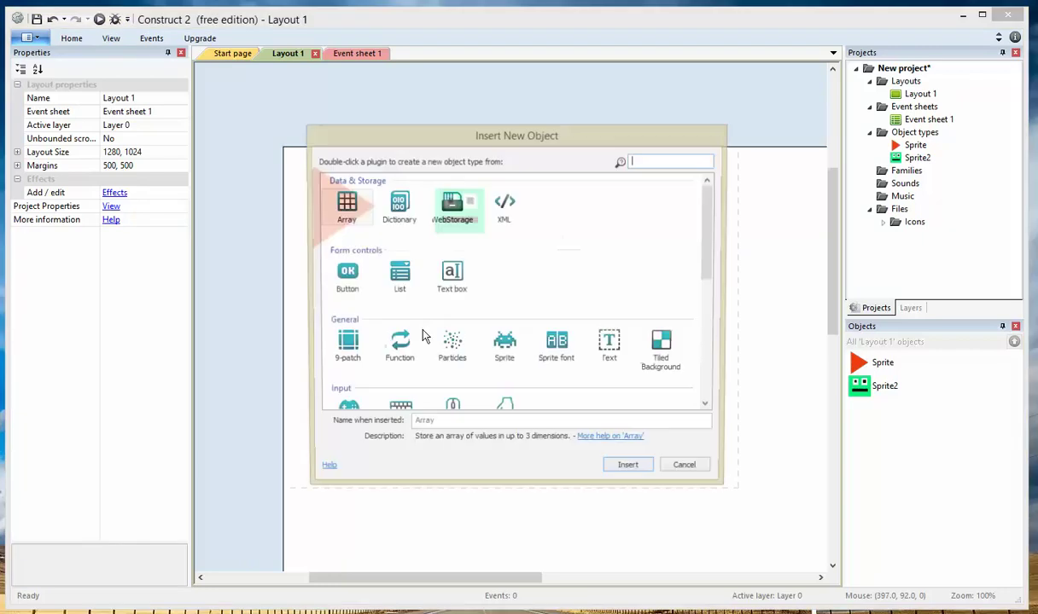
click(506, 343)
double_click(506, 343)
click(572, 215)
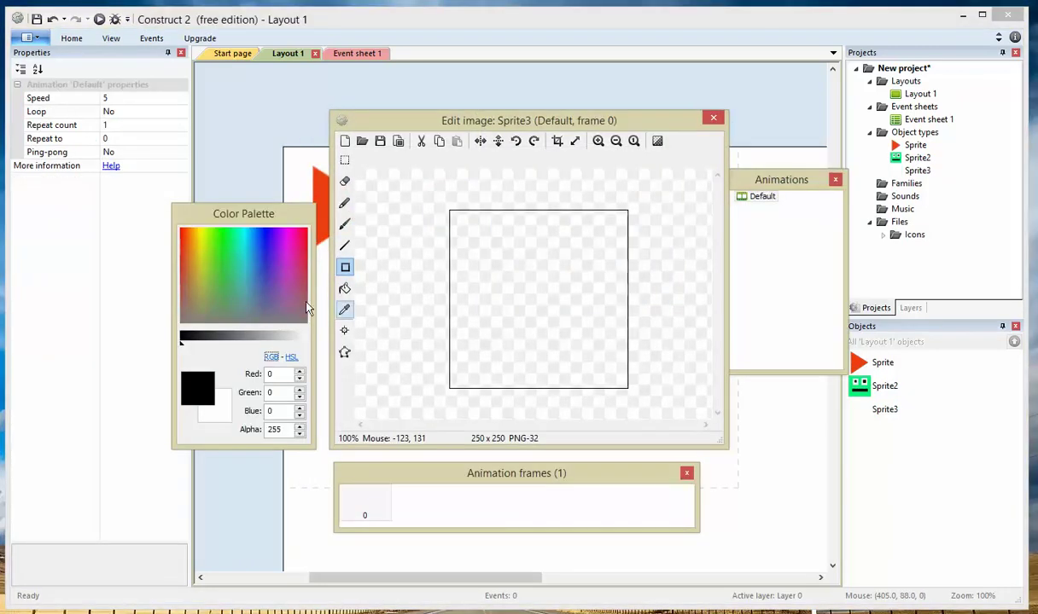
- Draw a small black square, crop it, close the editor and nudge Sprite3 into place
drag(536, 287, 547, 300)
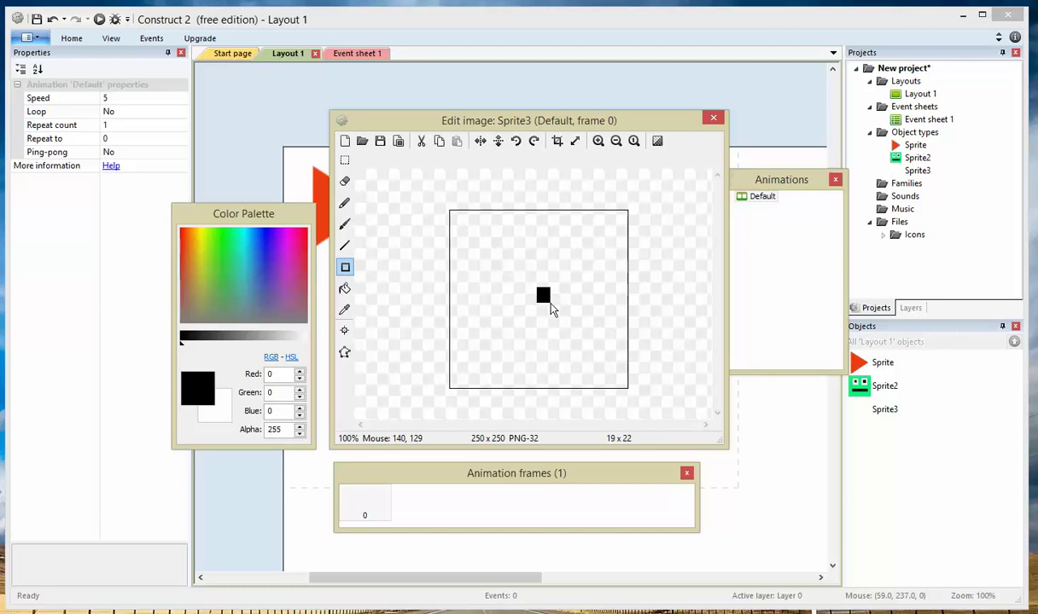
click(556, 141)
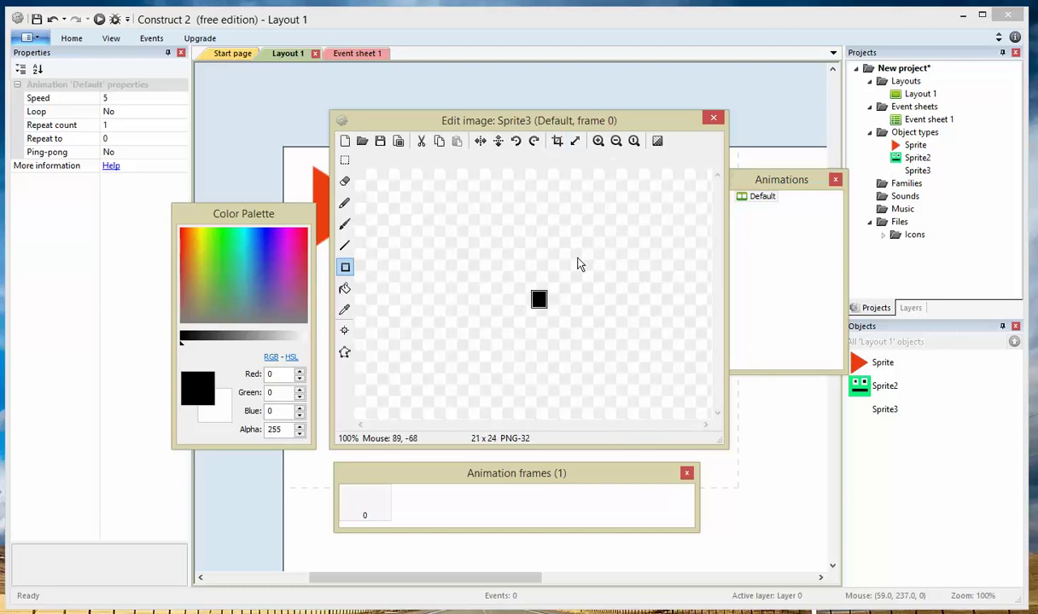
click(713, 120)
click(713, 119)
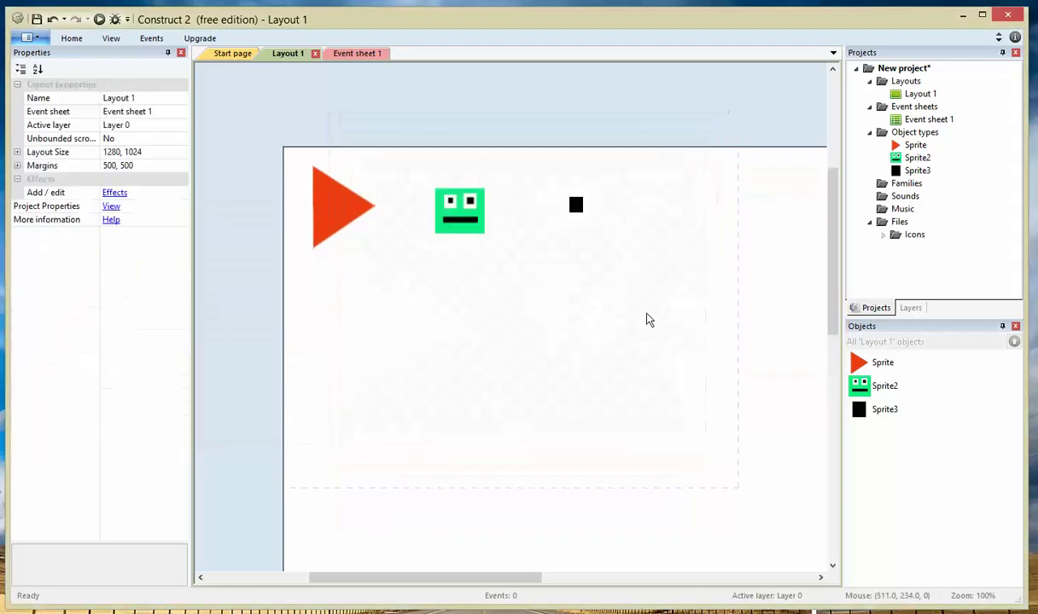
click(343, 208)
click(461, 223)
drag(576, 211, 582, 216)
- Move the green face sprite right so it sits beside the red triangle
drag(468, 202, 482, 204)
right_click(479, 208)
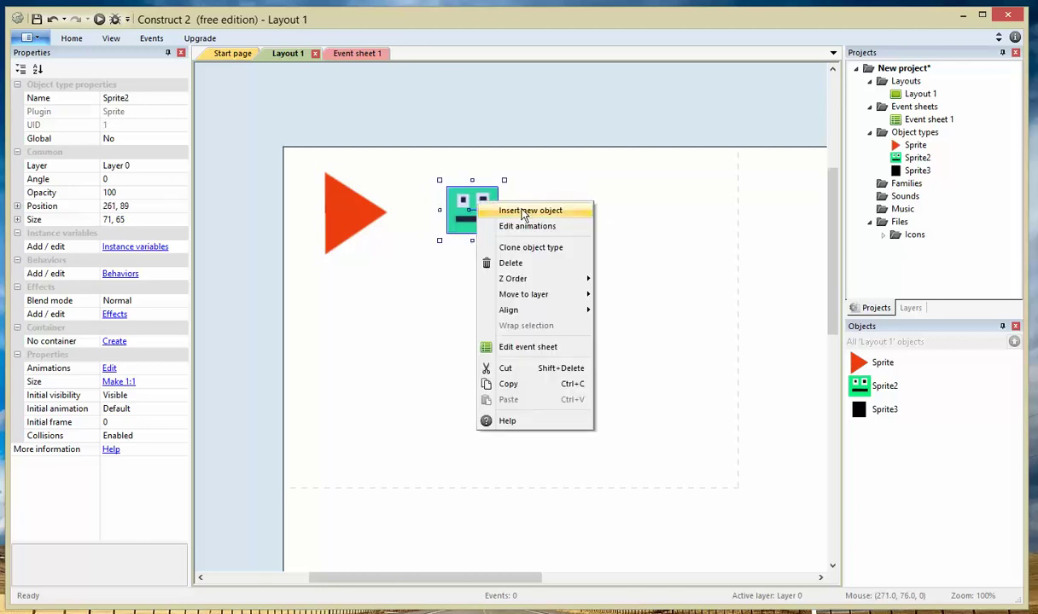
click(523, 211)
click(753, 470)
click(491, 301)
click(462, 222)
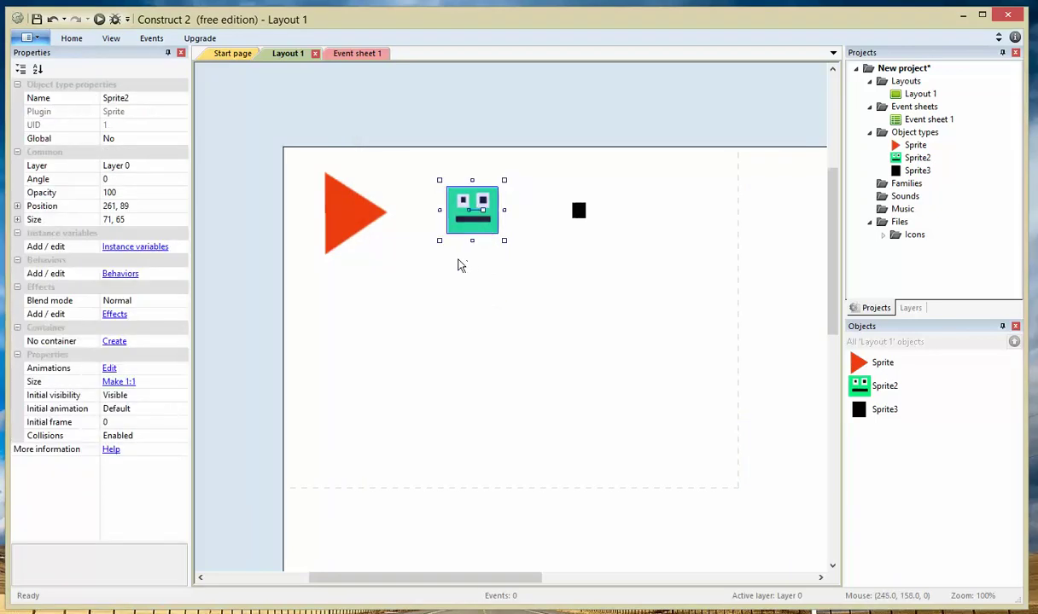
- Give the green face sprite the 8 Direction movement behaviour
click(120, 273)
drag(455, 235, 623, 186)
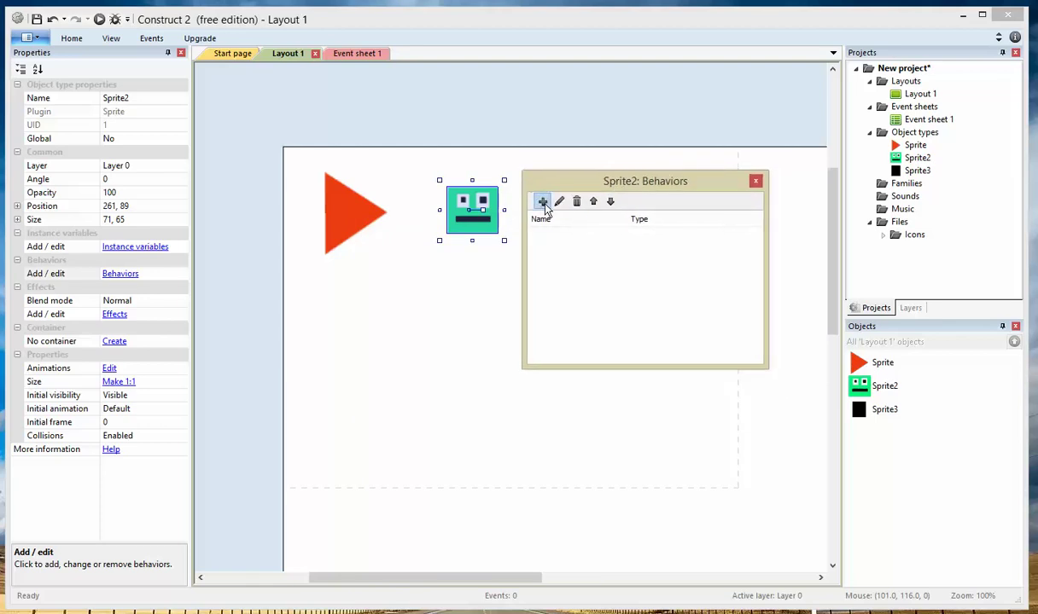
click(547, 197)
drag(634, 141, 642, 135)
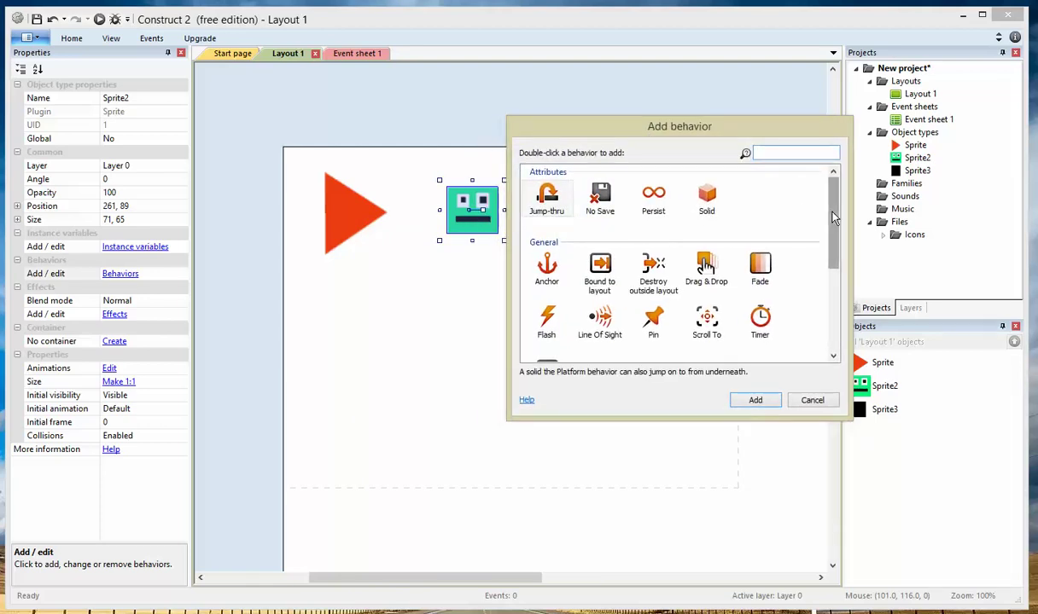
drag(833, 213, 829, 327)
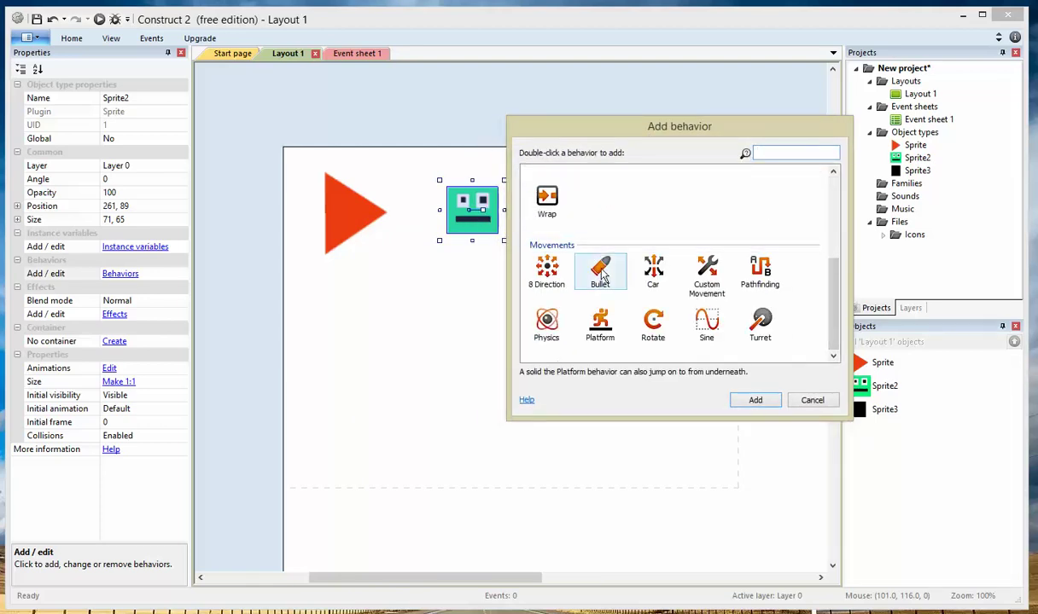
click(554, 281)
click(768, 402)
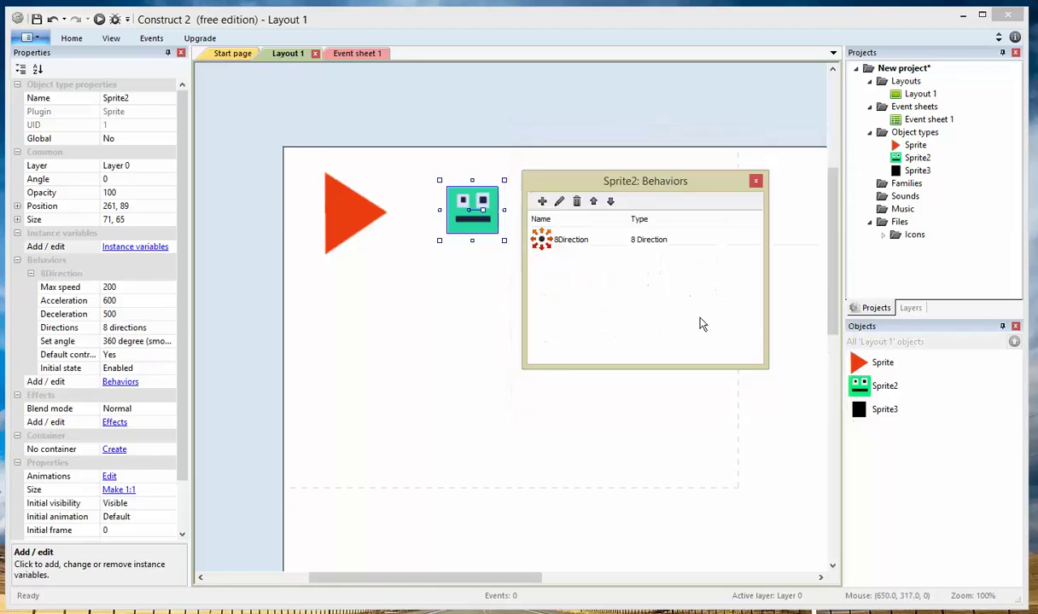
click(755, 181)
- Give the red triangle sprite the Turret behaviour
click(373, 264)
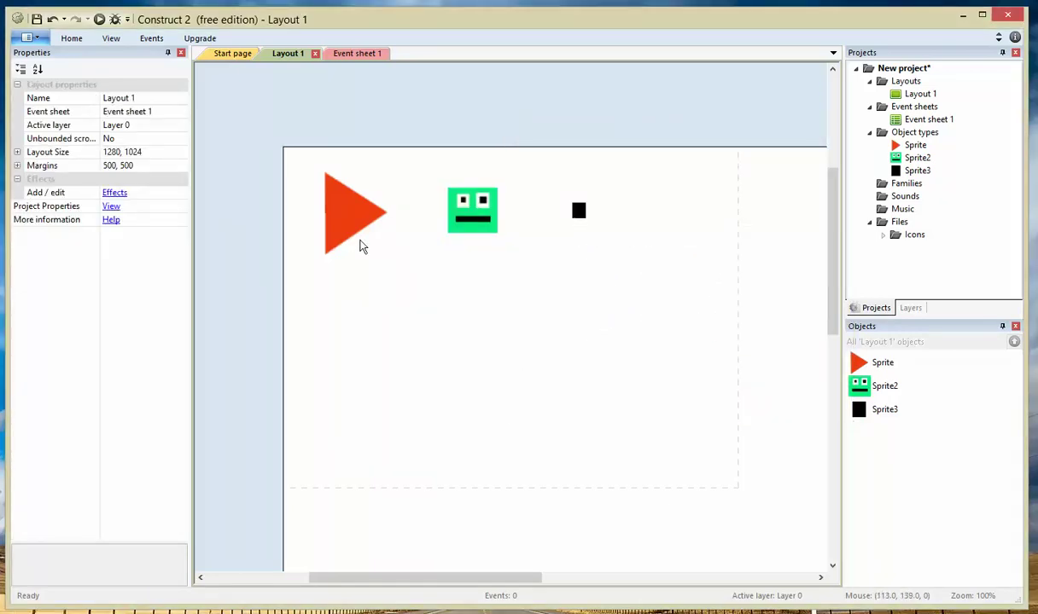
click(343, 213)
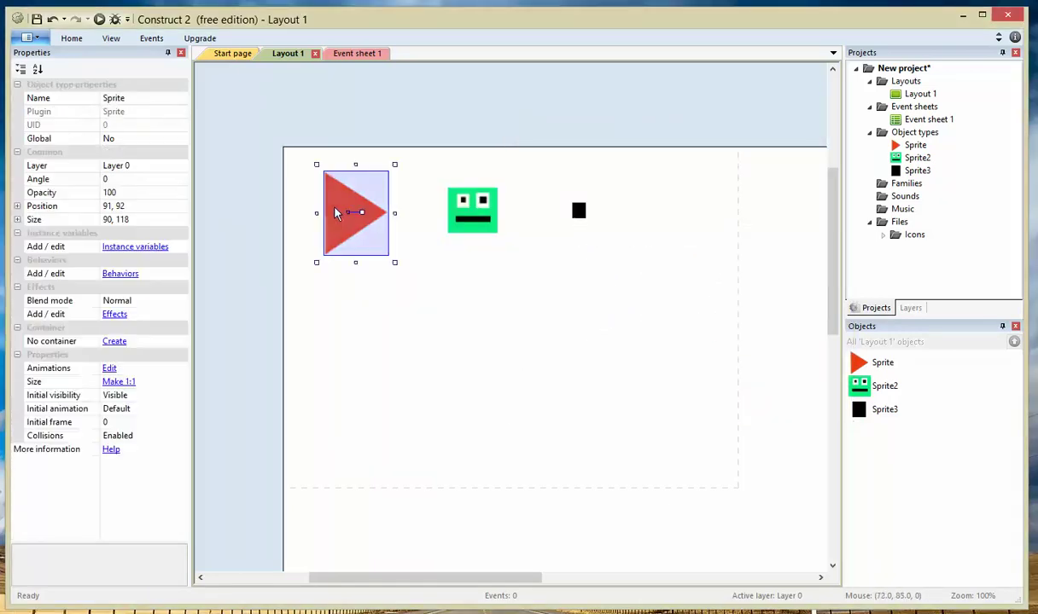
click(120, 274)
drag(477, 221, 522, 198)
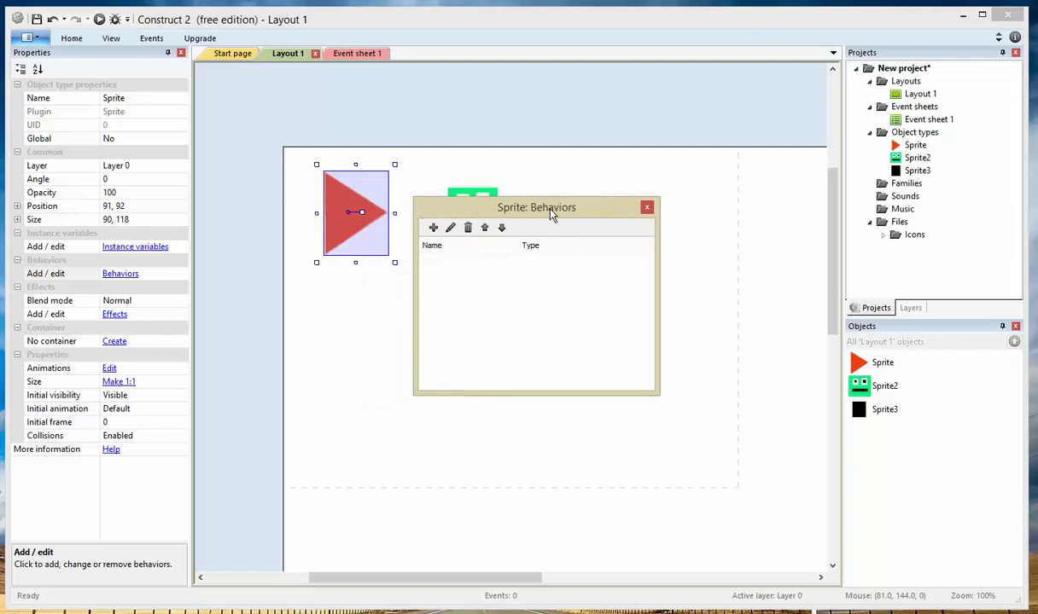
click(434, 228)
scroll(797, 186, down, 3)
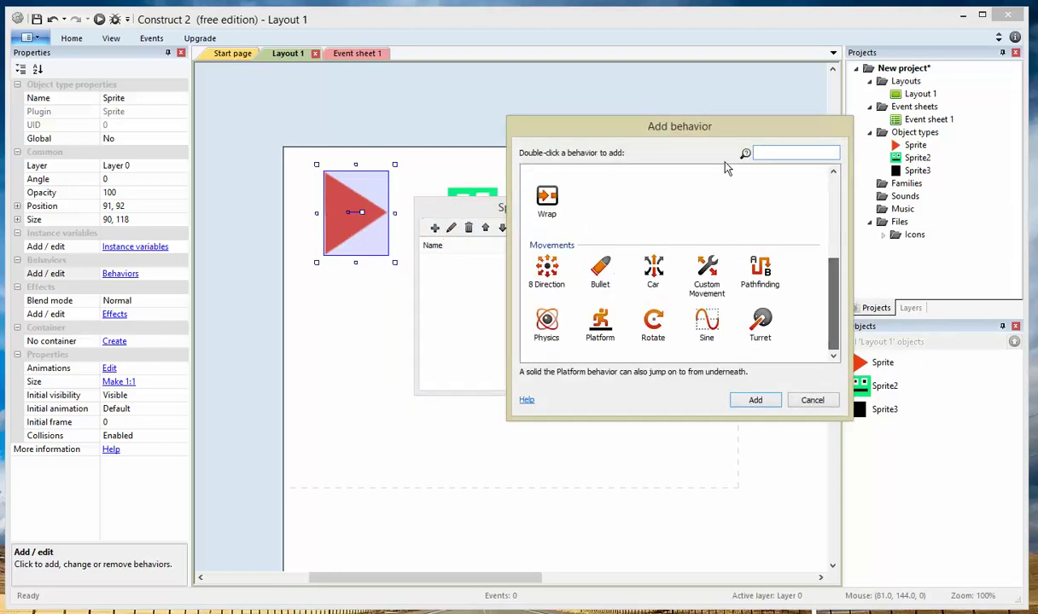
drag(724, 134, 643, 98)
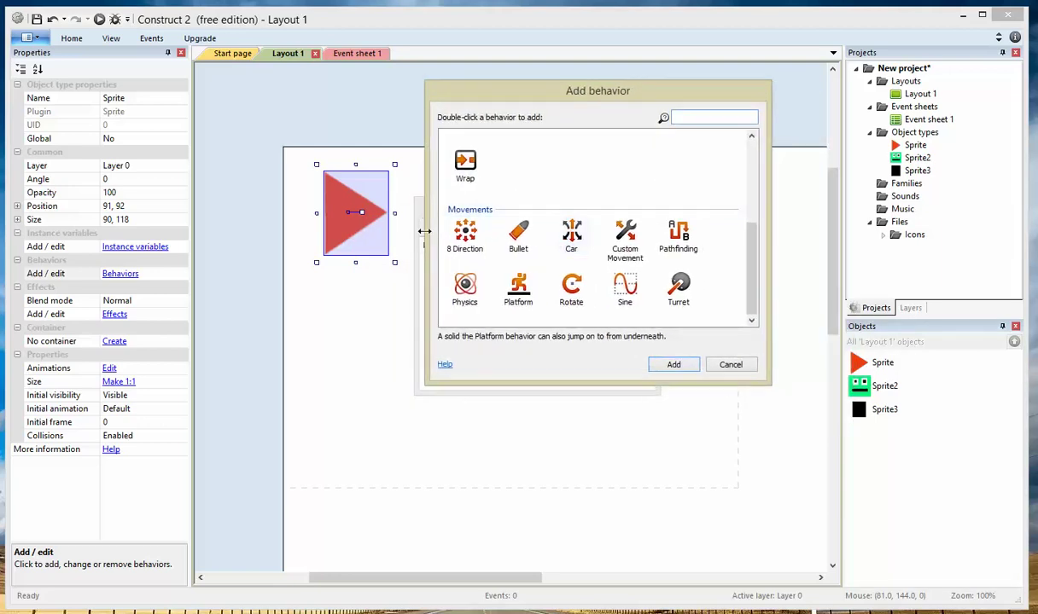
click(678, 288)
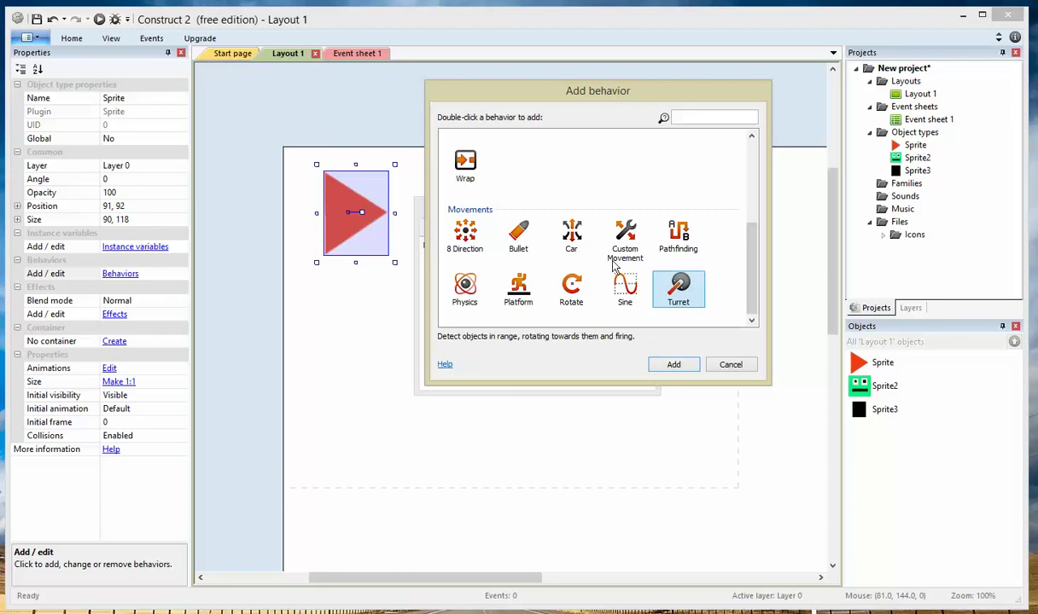
click(672, 364)
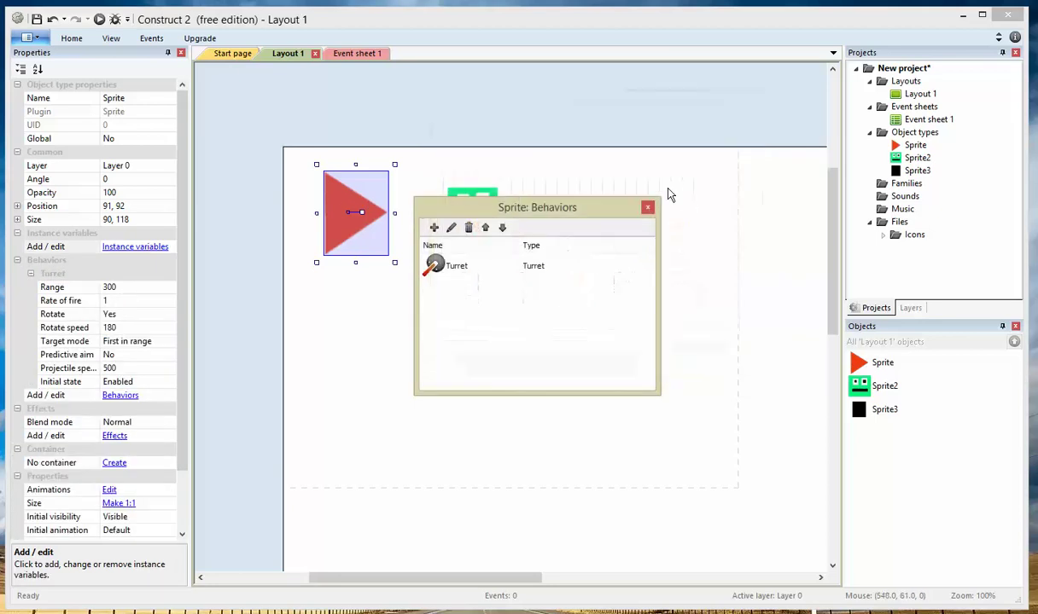
click(650, 209)
- Add the Bullet movement behaviour (speed 400) to the black square Sprite3
click(579, 209)
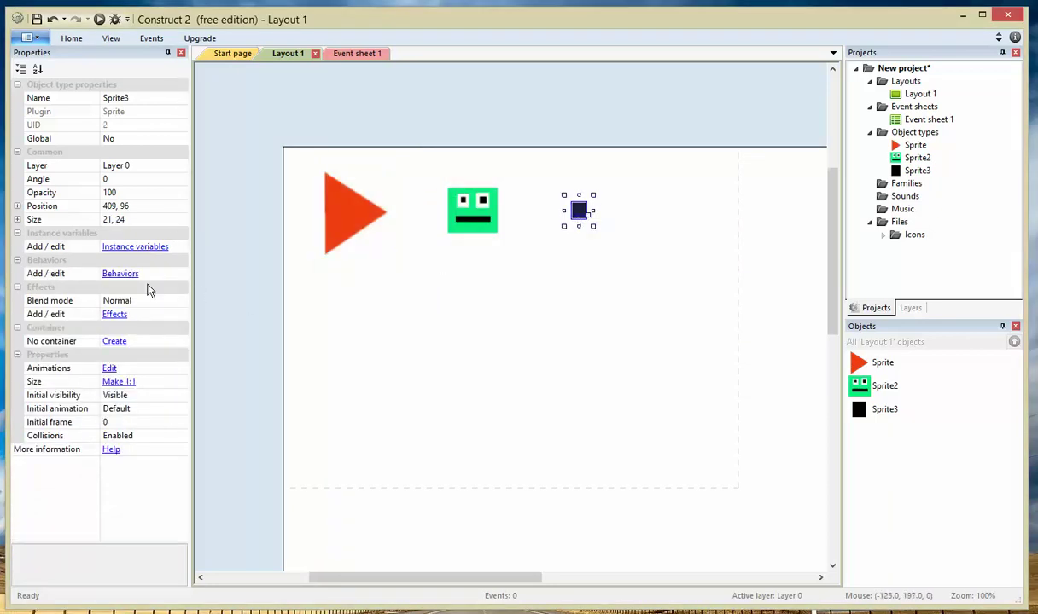
click(128, 274)
drag(528, 225, 785, 174)
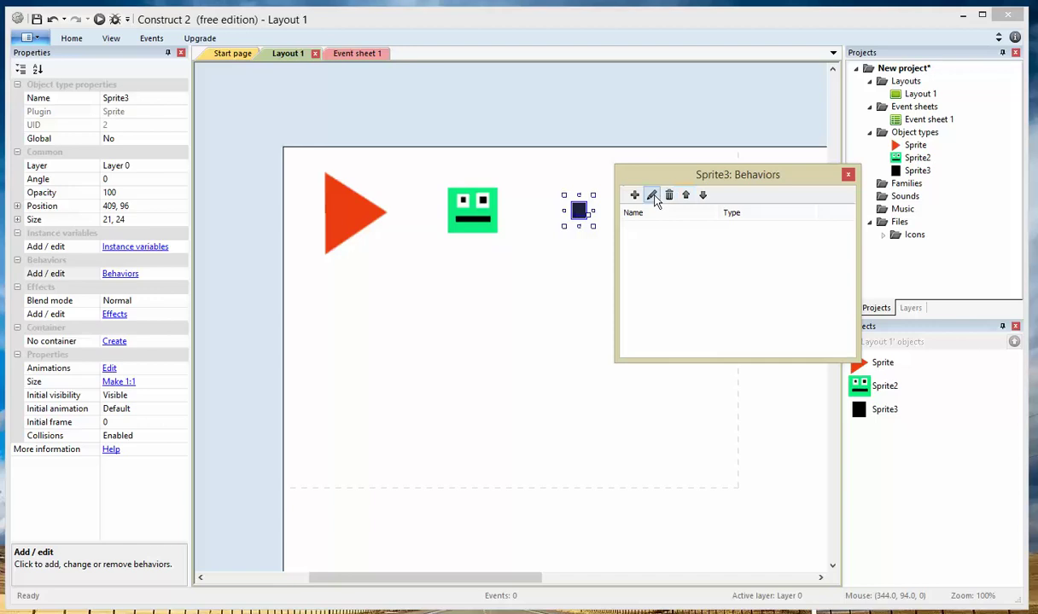
click(635, 196)
scroll(725, 247, down, 5)
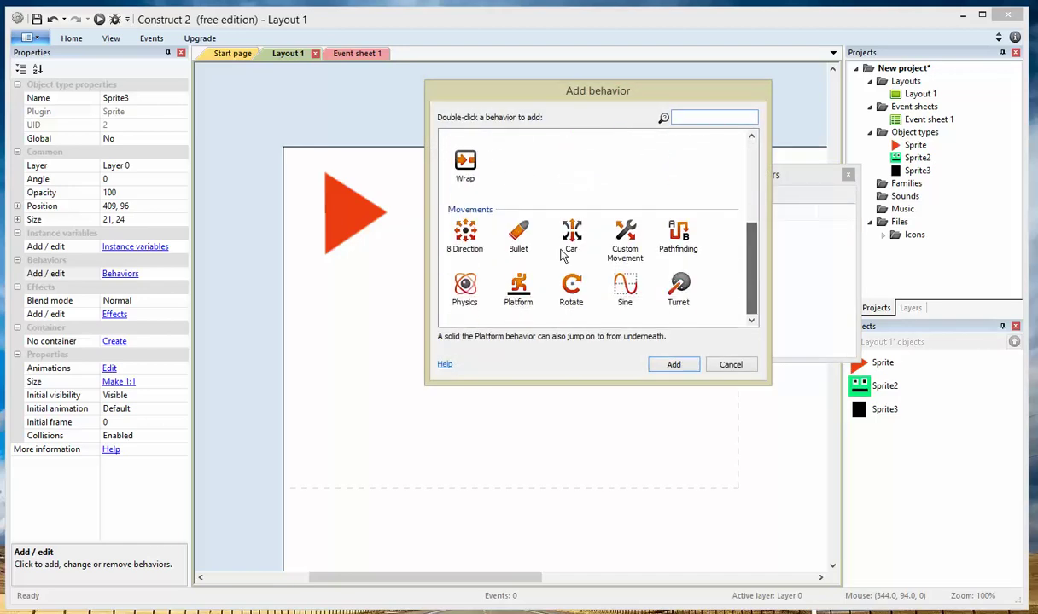
click(519, 239)
drag(701, 94, 922, 111)
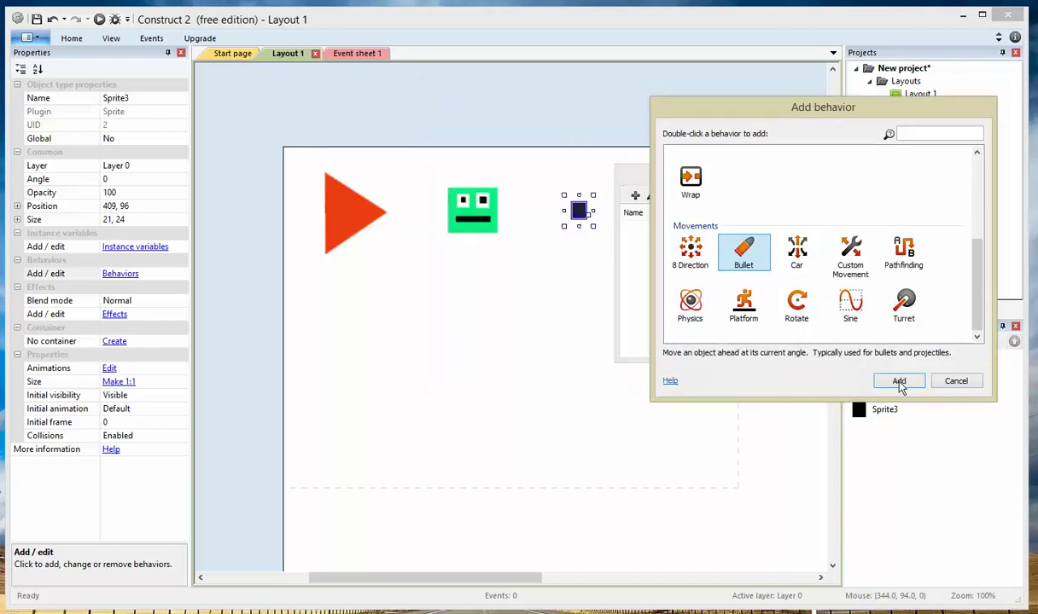
click(893, 380)
click(847, 174)
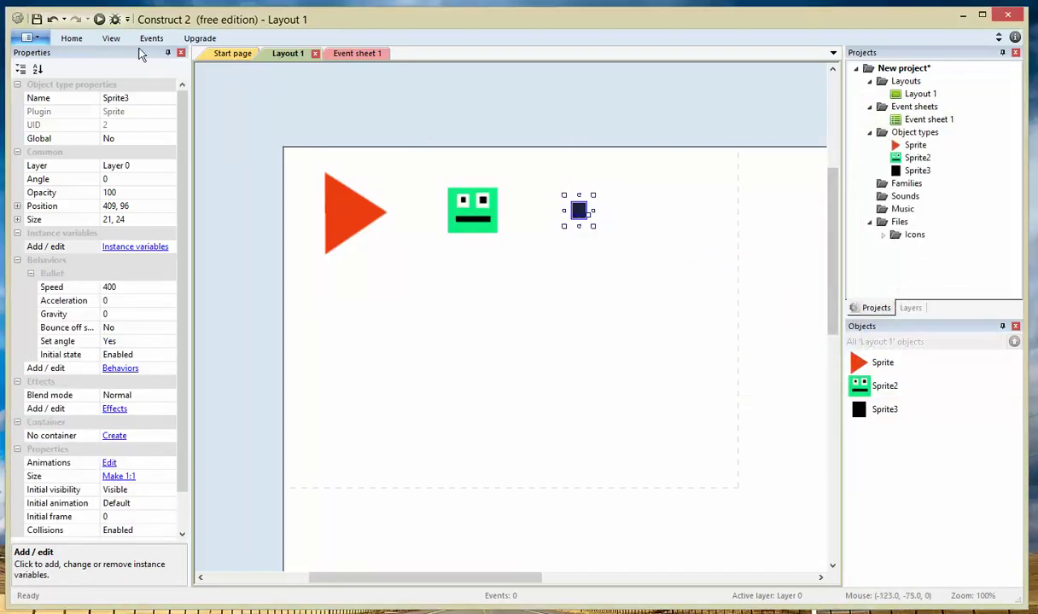
click(99, 18)
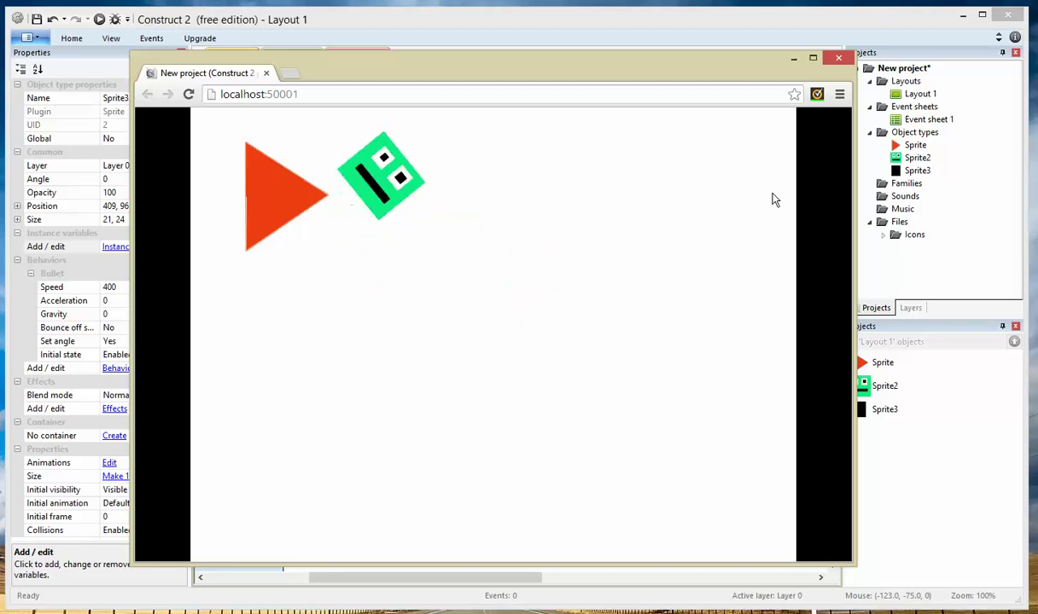
click(406, 93)
key(Return)
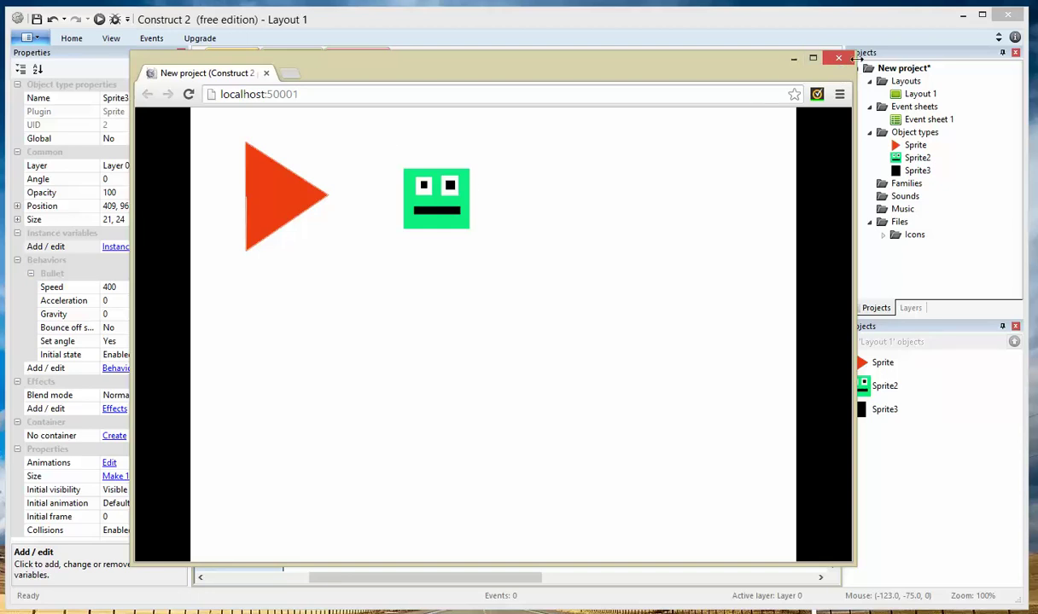
click(841, 60)
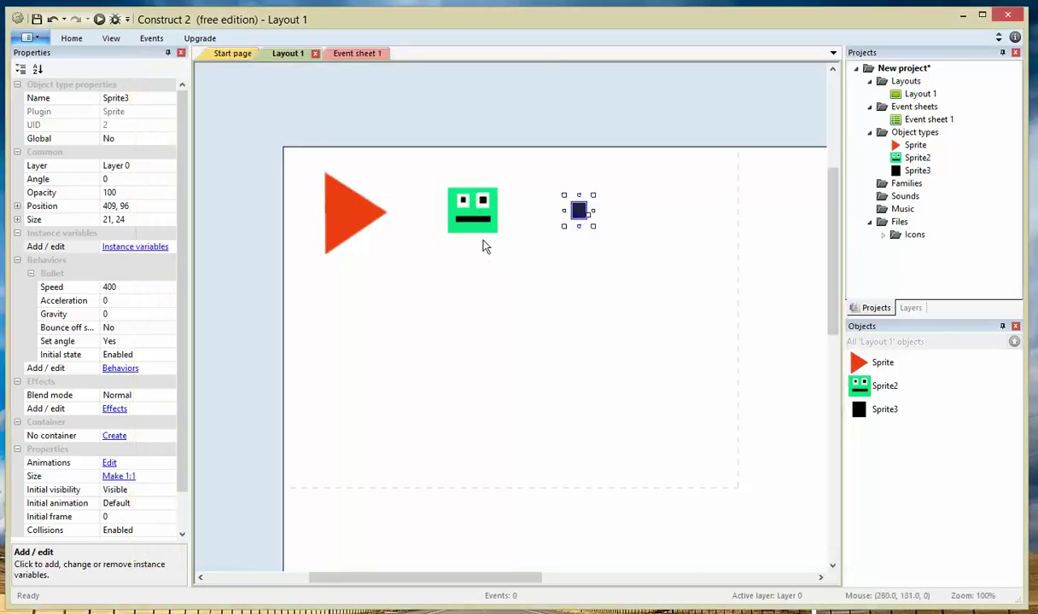
- Rename the red triangle object to turret in the Objects panel
click(393, 242)
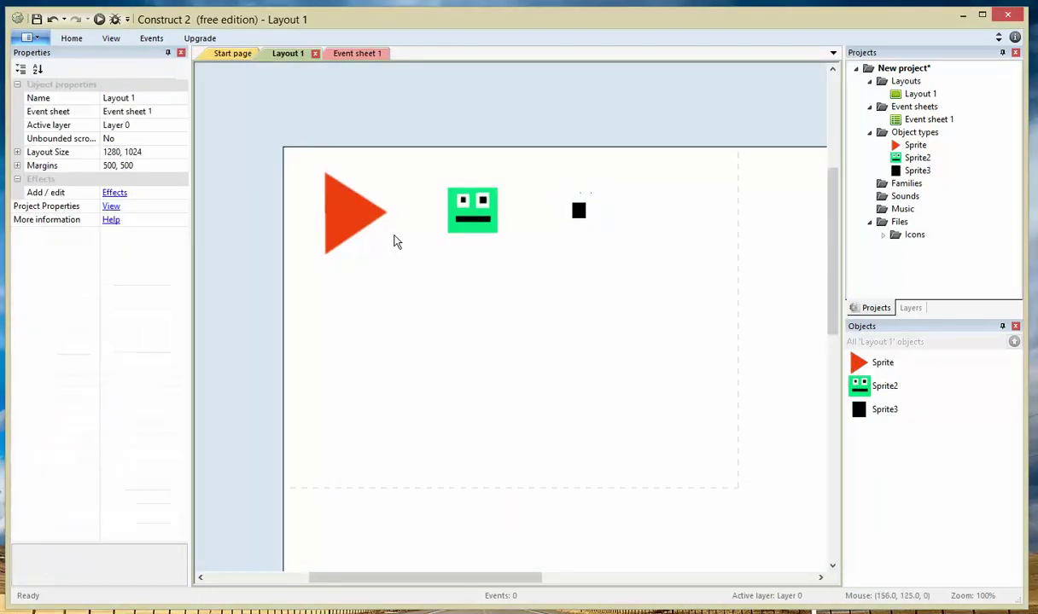
click(350, 216)
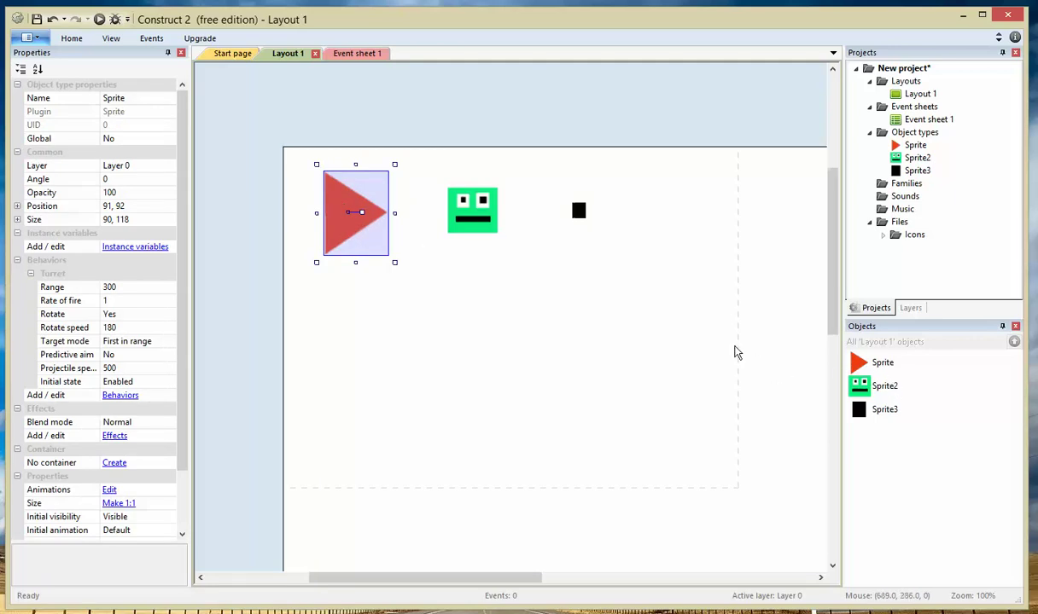
click(886, 388)
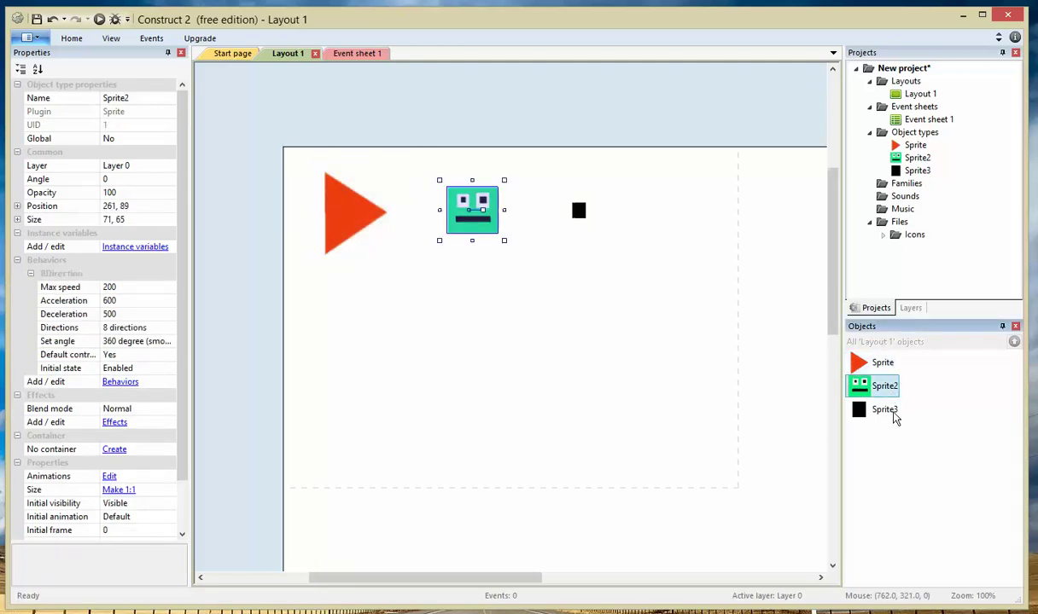
click(887, 410)
click(886, 365)
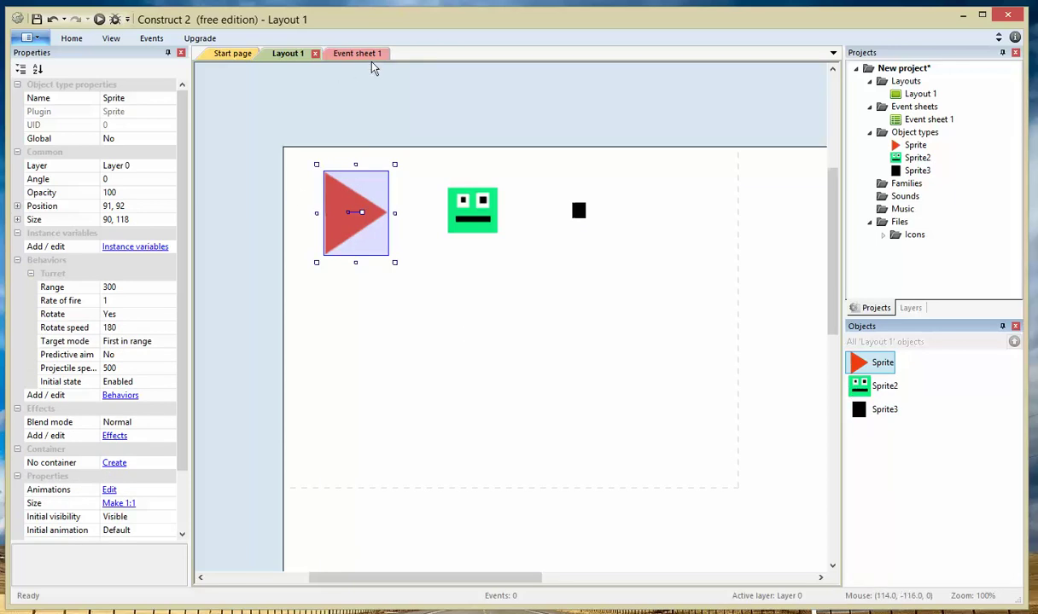
right_click(877, 367)
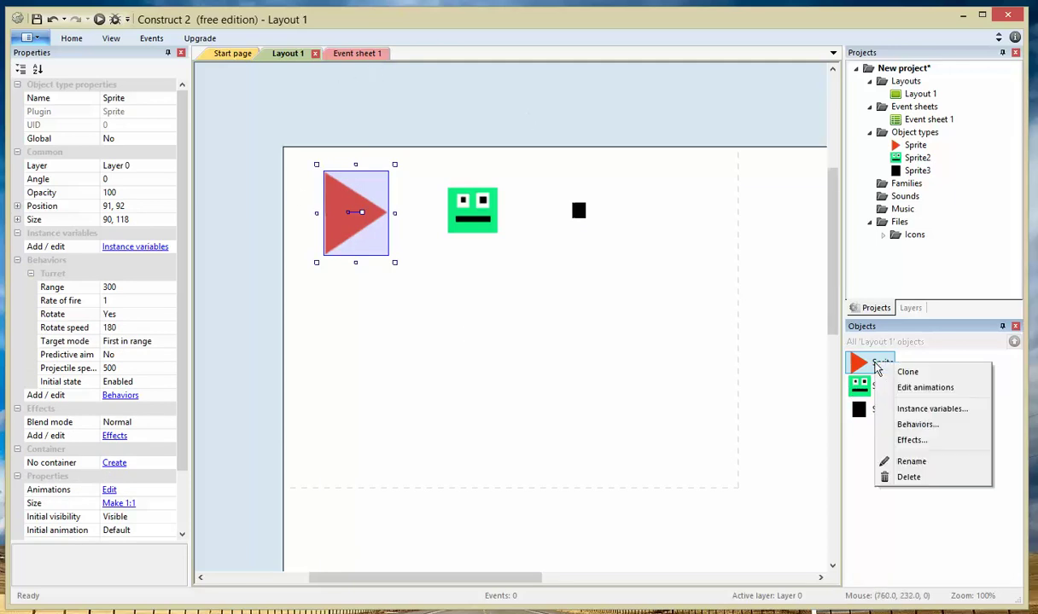
click(910, 462)
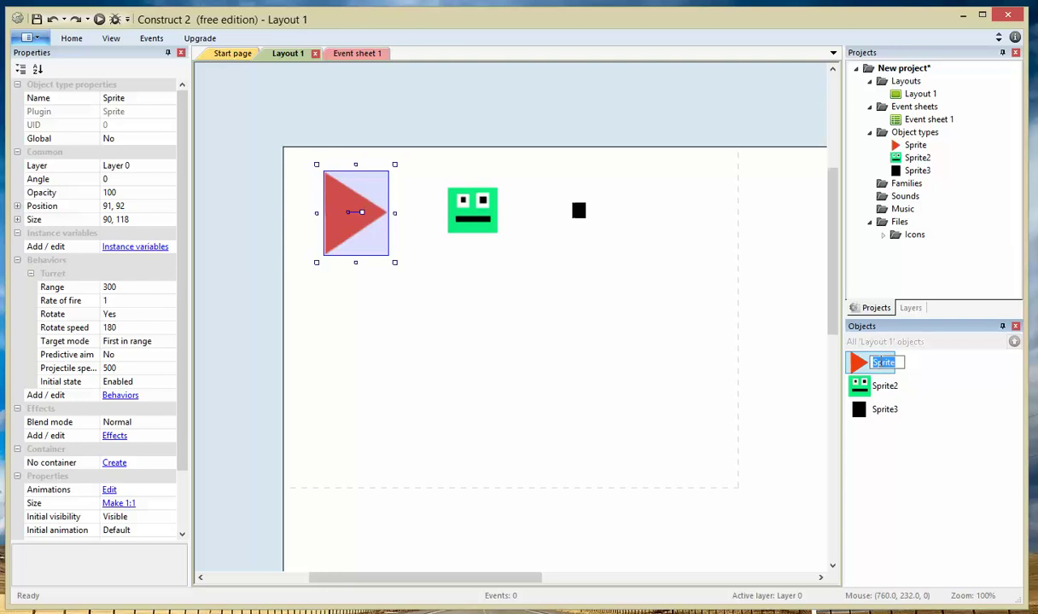
text(turret)
key(Return)
- Rename the green face object to character
click(877, 369)
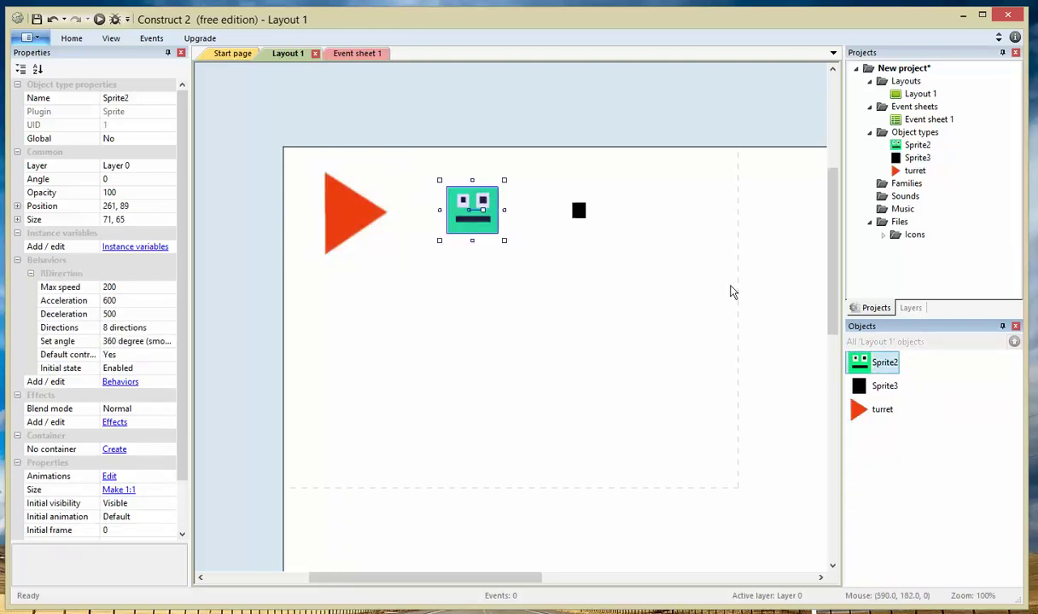
right_click(877, 367)
click(919, 462)
text(character)
key(Return)
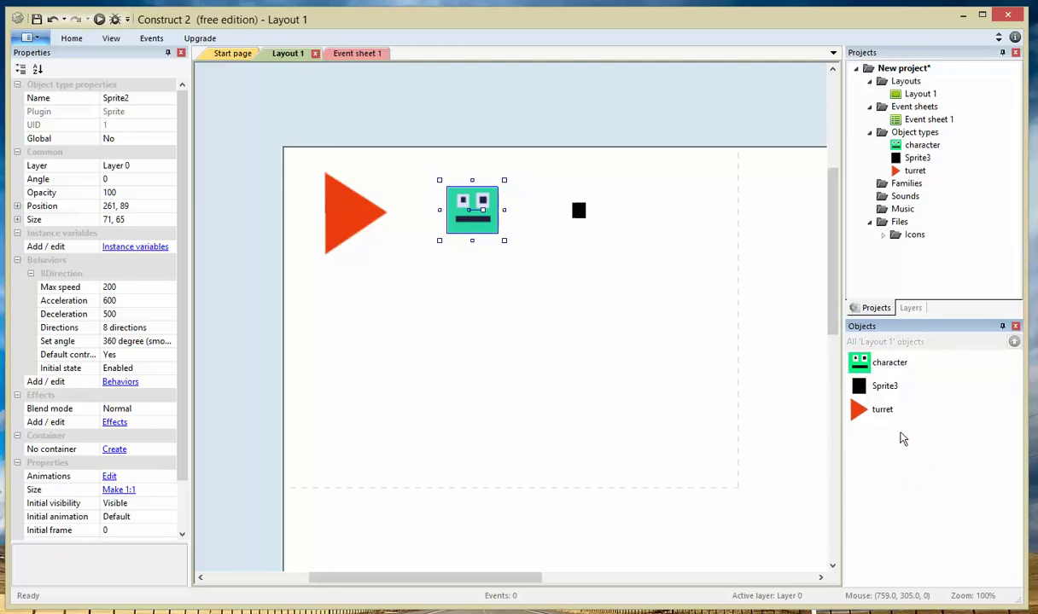
- Rename the black square object to bullet
right_click(883, 390)
click(914, 485)
text(bullet)
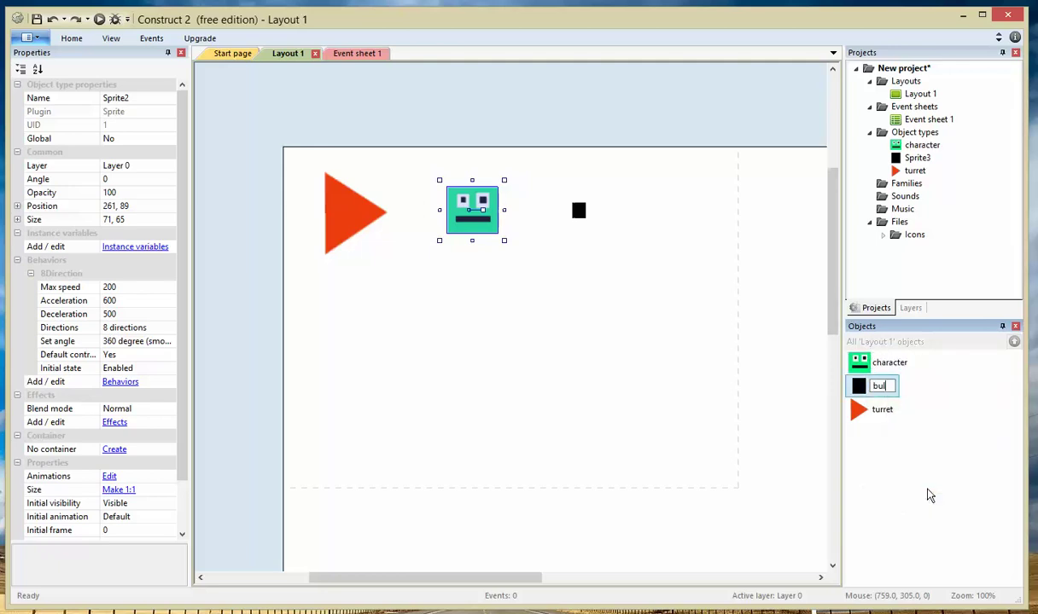
key(Return)
click(514, 396)
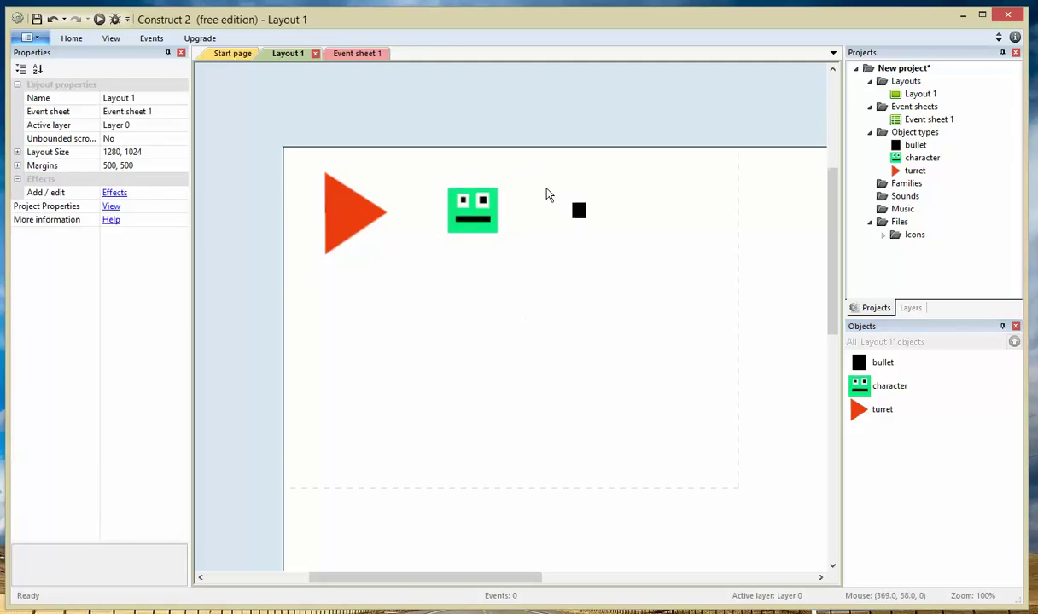
- On Event sheet 1, add a System 'On start of layout' event
click(344, 54)
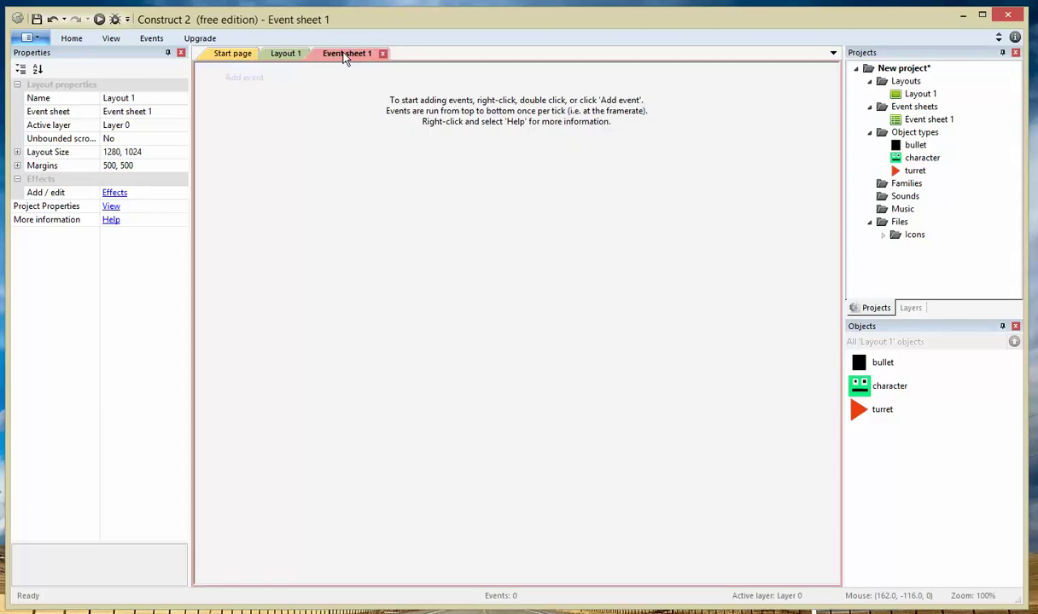
click(253, 82)
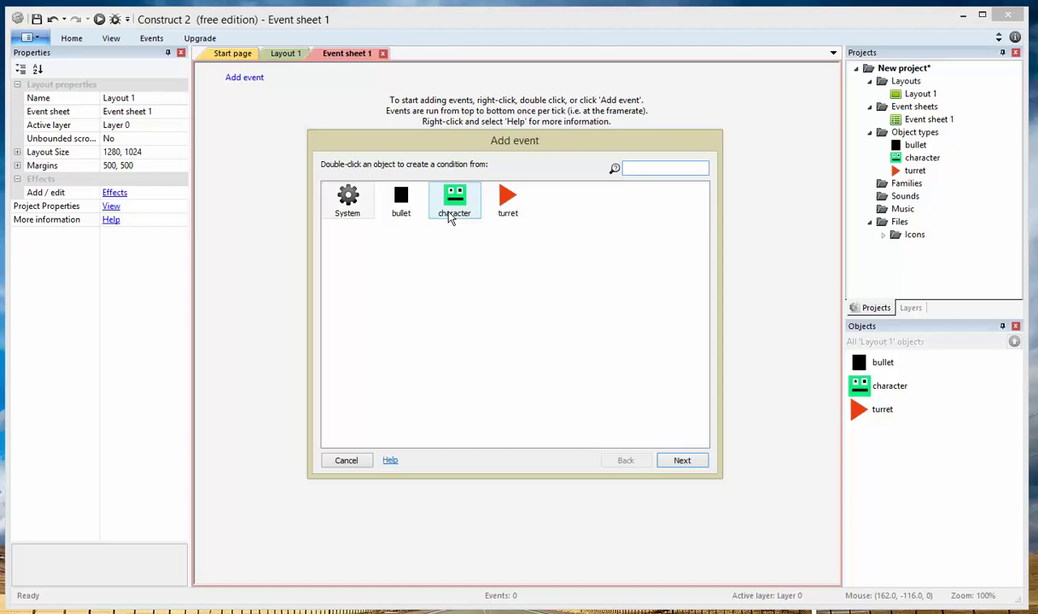
double_click(343, 209)
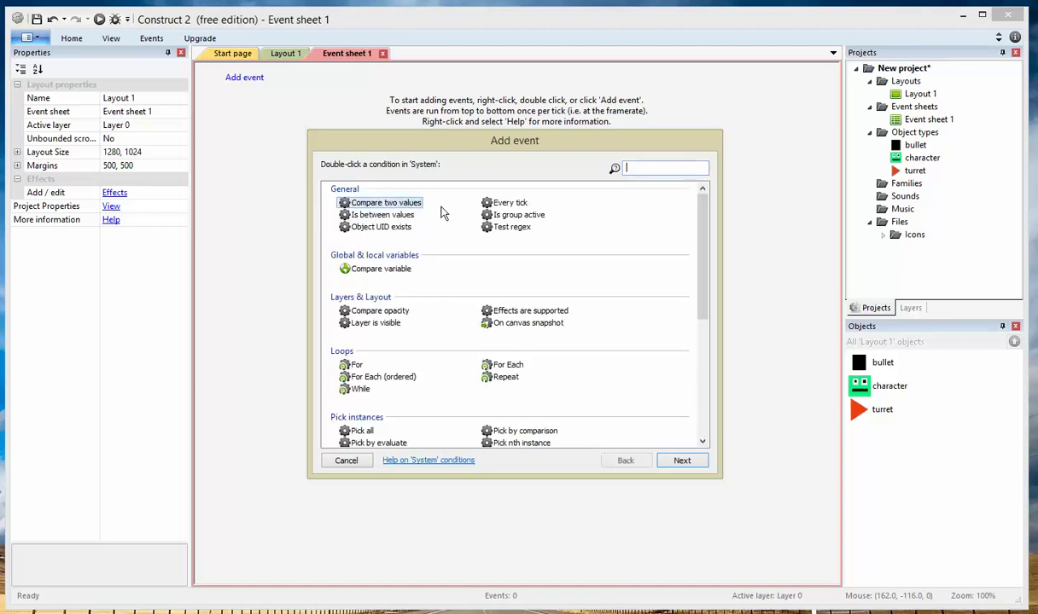
drag(702, 237, 704, 367)
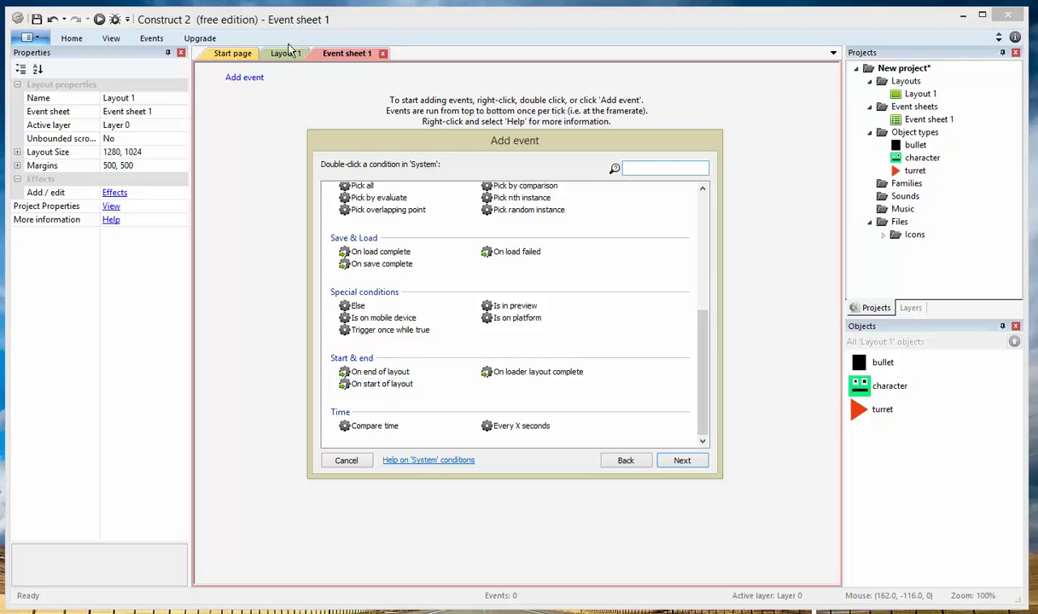
double_click(381, 384)
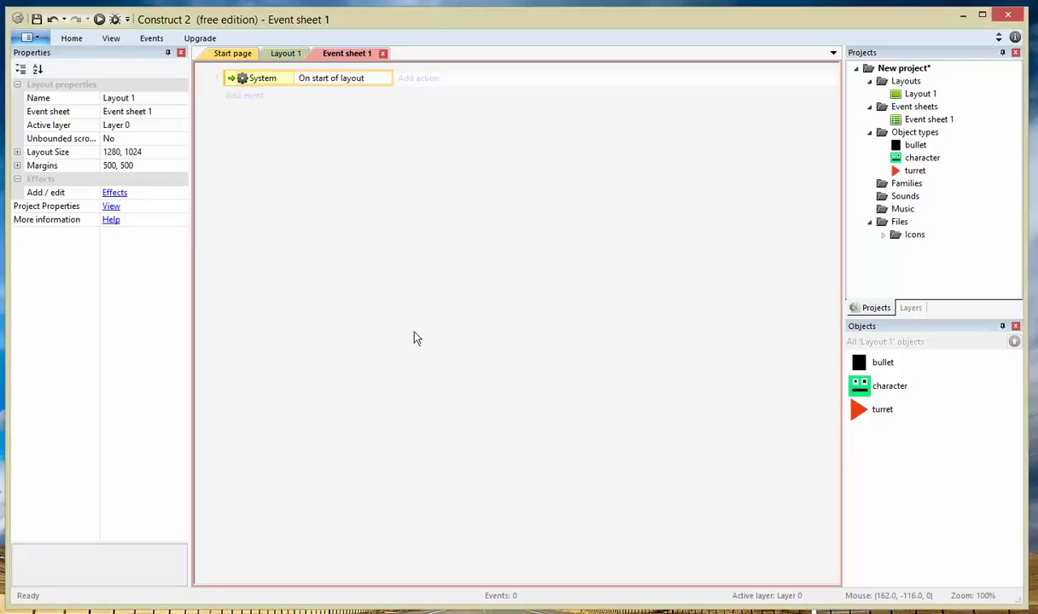
- Add the action turret 'Add object to target' character, then run the layout
click(429, 82)
double_click(521, 175)
drag(717, 230, 713, 339)
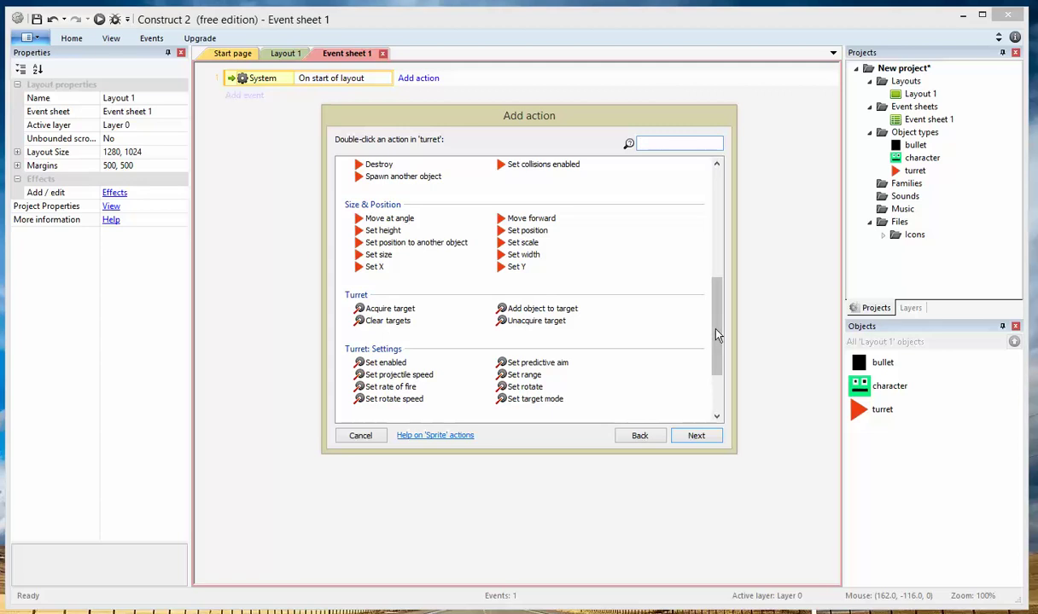
click(530, 312)
click(534, 313)
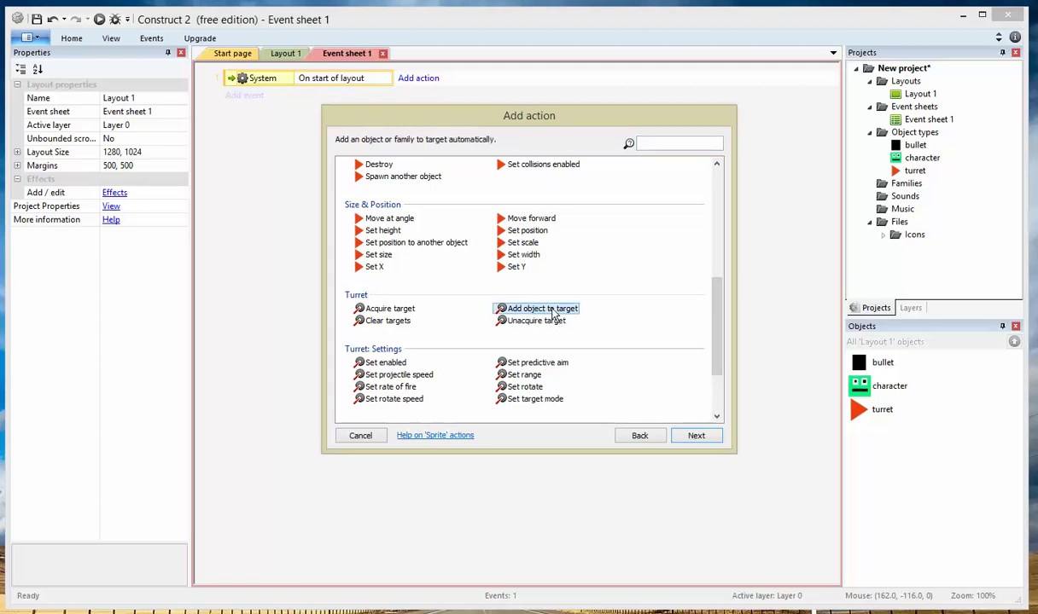
double_click(530, 312)
click(524, 282)
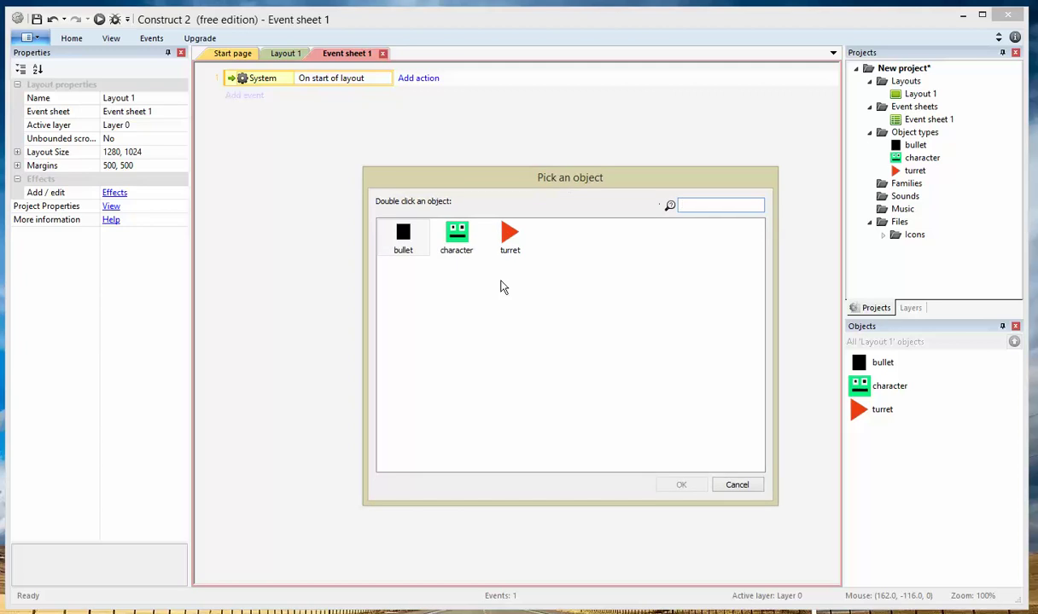
double_click(459, 237)
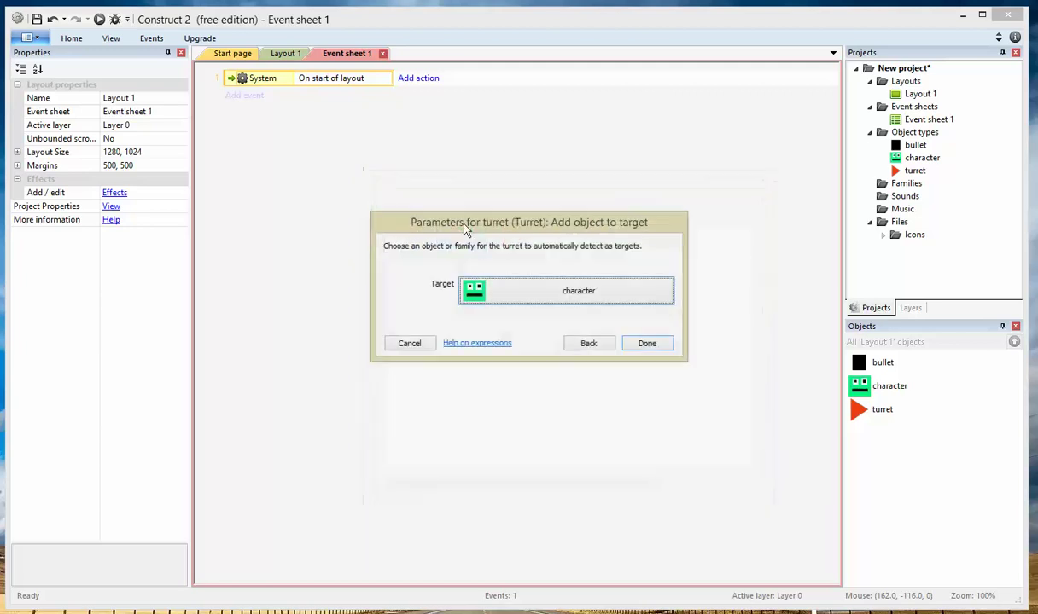
click(647, 343)
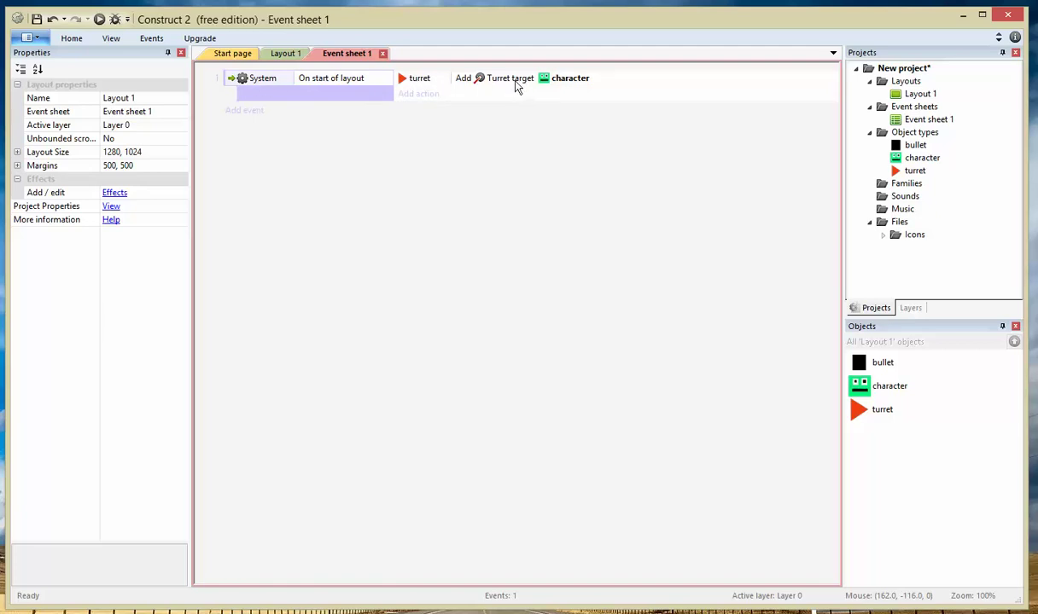
click(99, 19)
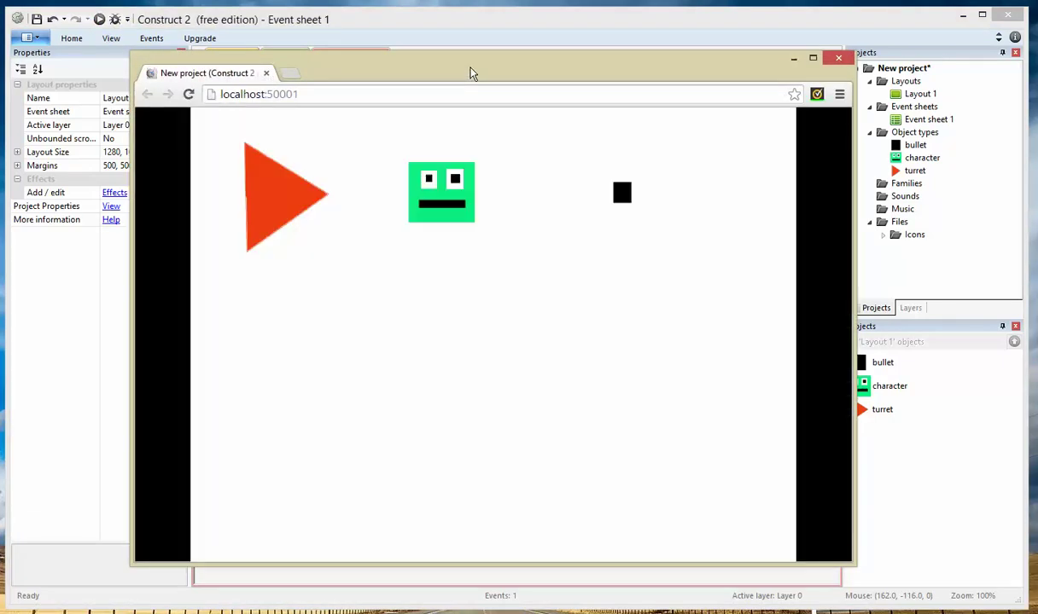
- Steer the character with the arrow keys in Chrome while the turret rotates toward it
key(Down)
key(Left)
key(Up)
key(Right)
key(Down)
key(Left)
key(Up)
key(Right)
key(Down)
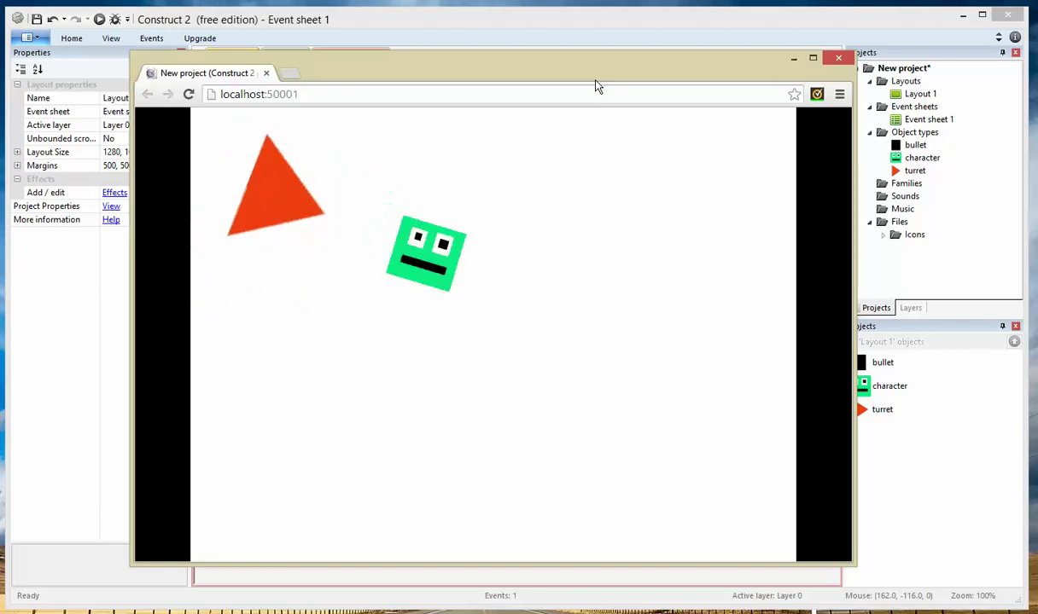
key(Up)
key(Left)
key(Down)
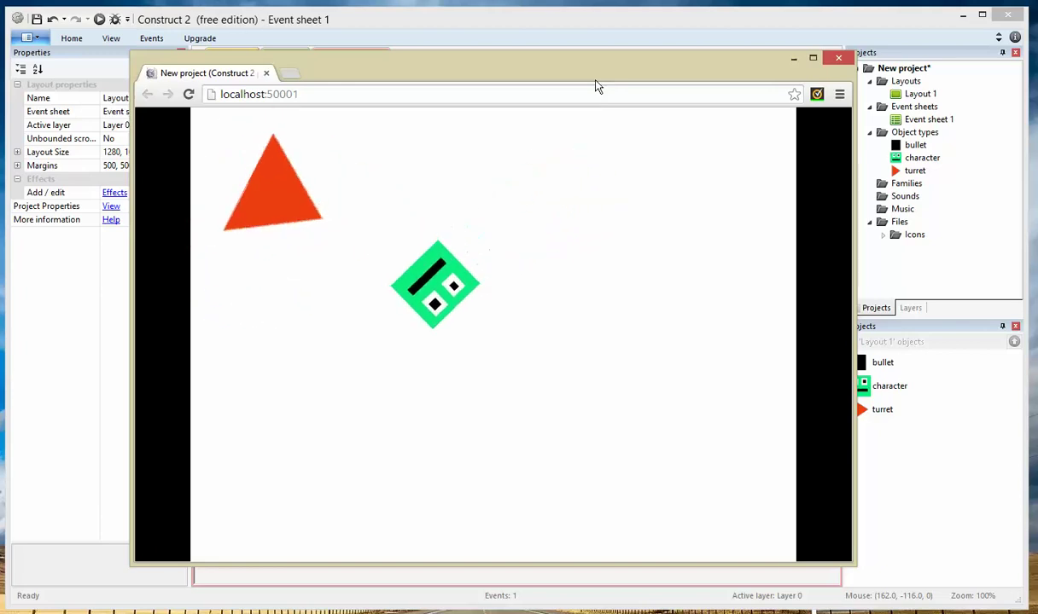